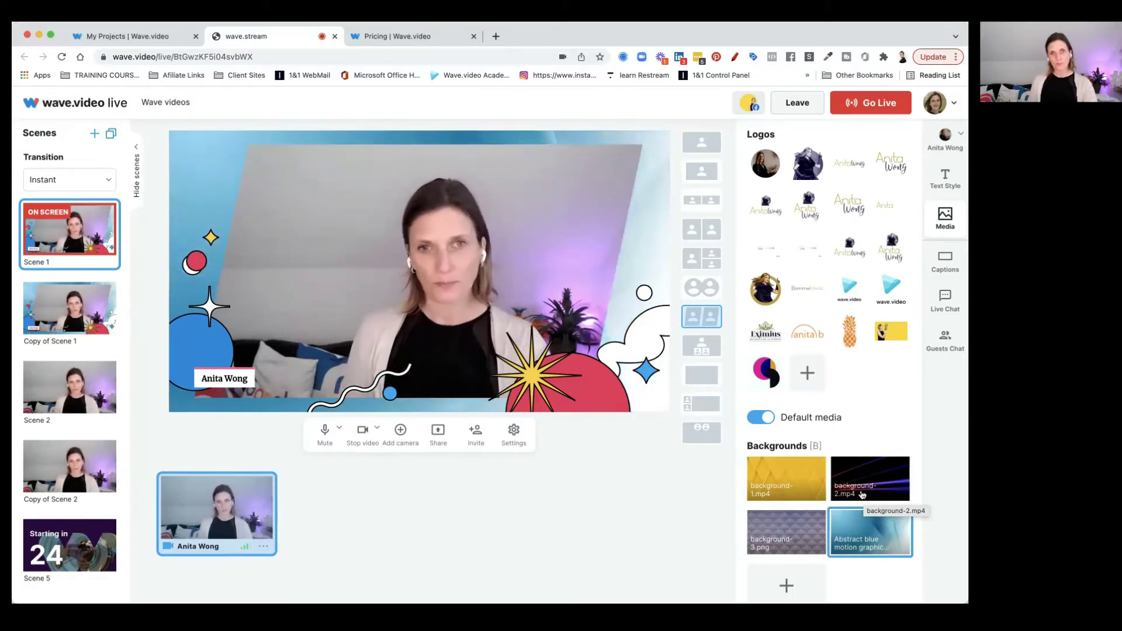
Step: Review the Wave.video pricing plans, comparing the live streaming features of Free, Creator and Business
click(397, 38)
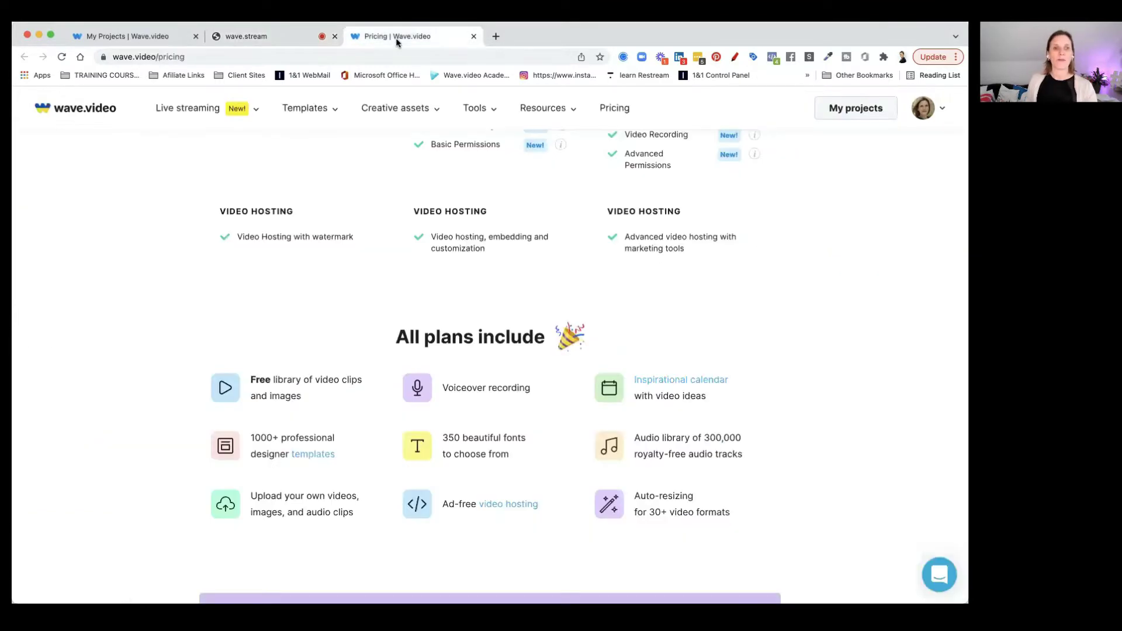
scroll(336, 203, up, 15)
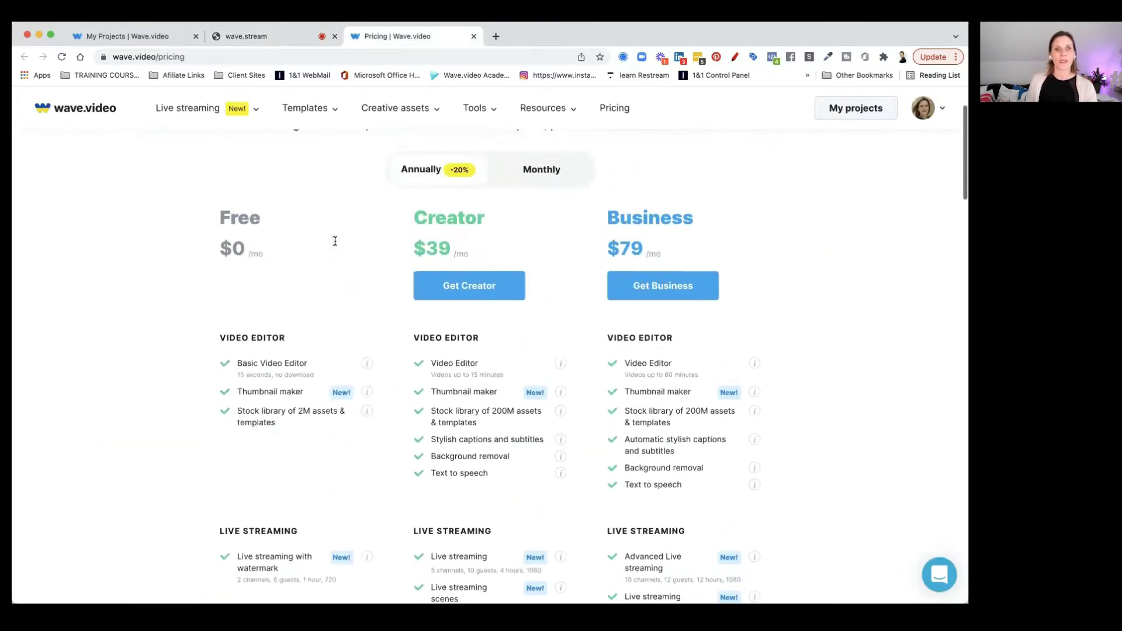
scroll(338, 319, down, 3)
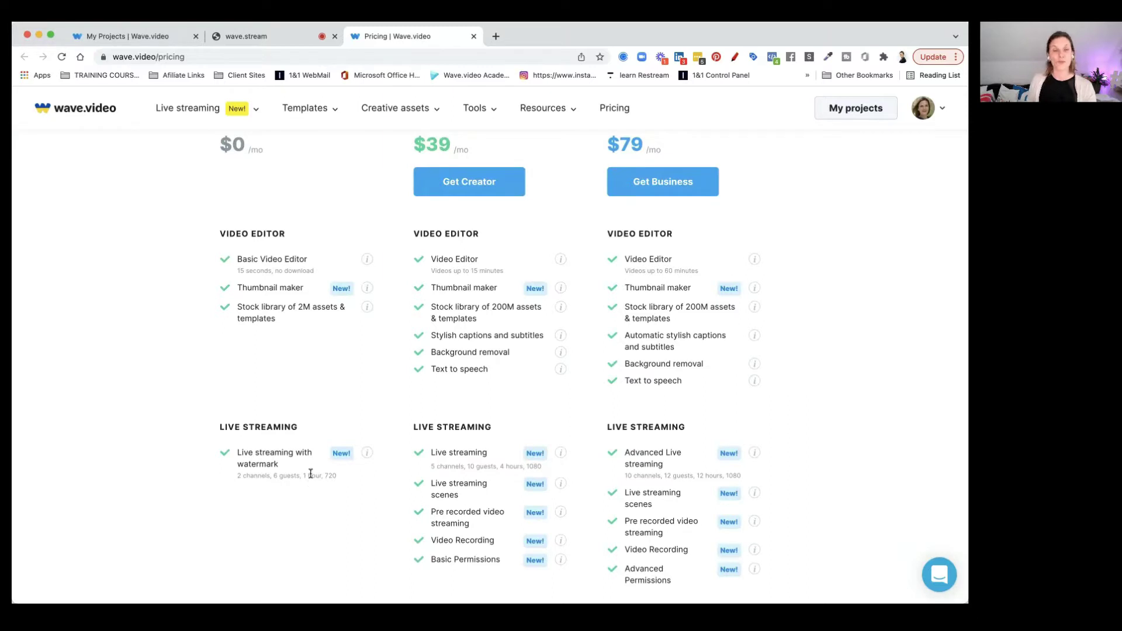
Step: Return to the Wave.video live studio, start the broadcast and switch it to the scene Copy of Scene 2
click(272, 35)
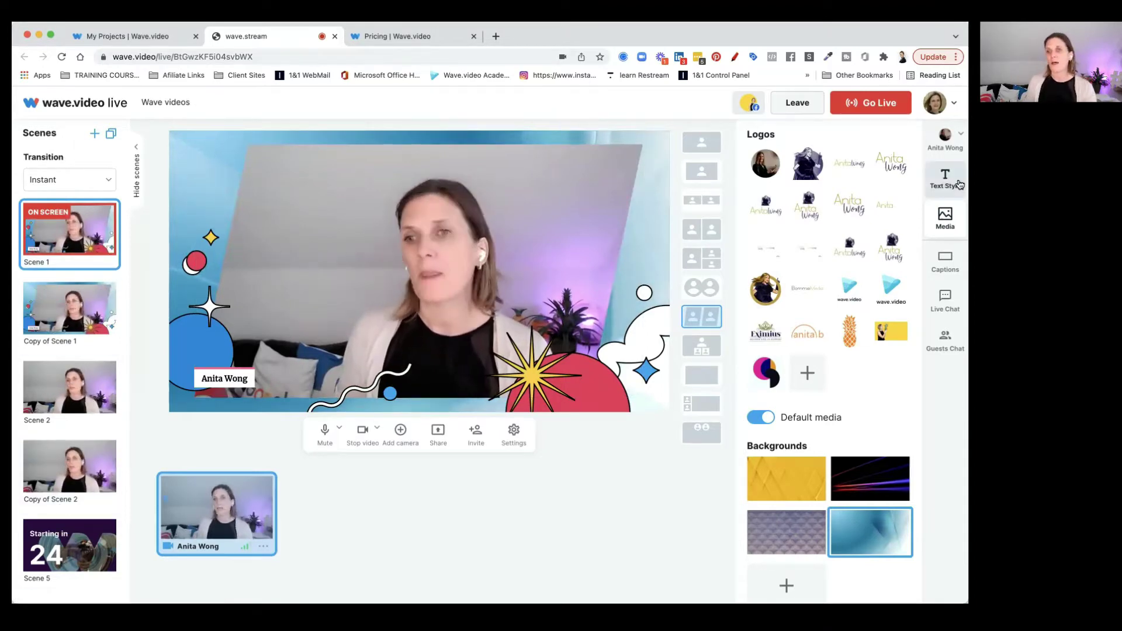
click(946, 266)
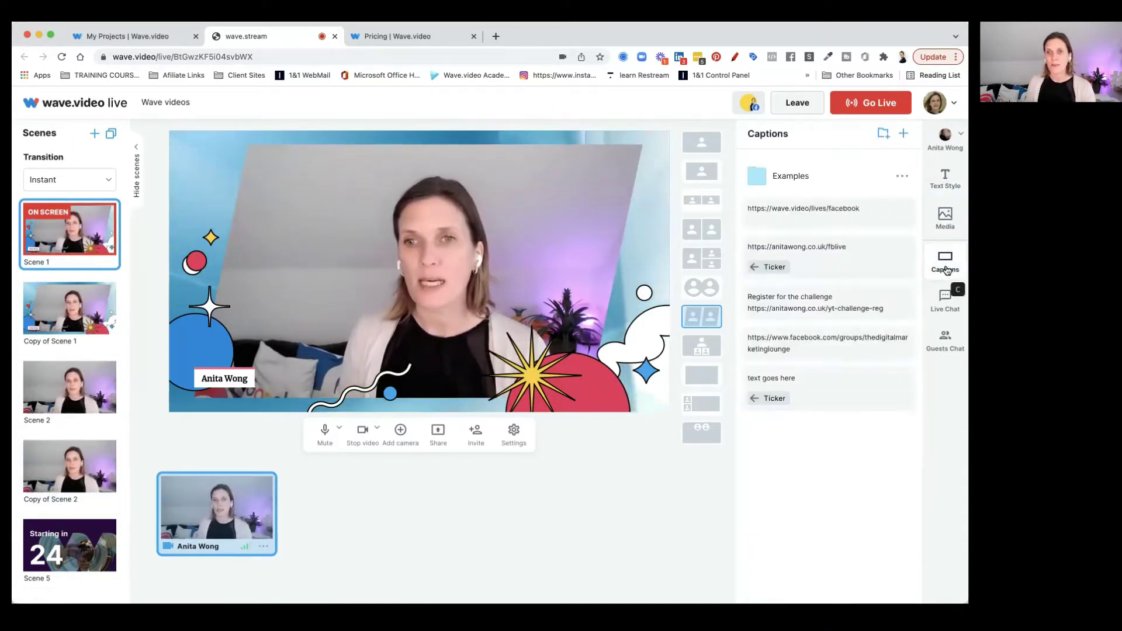
click(870, 105)
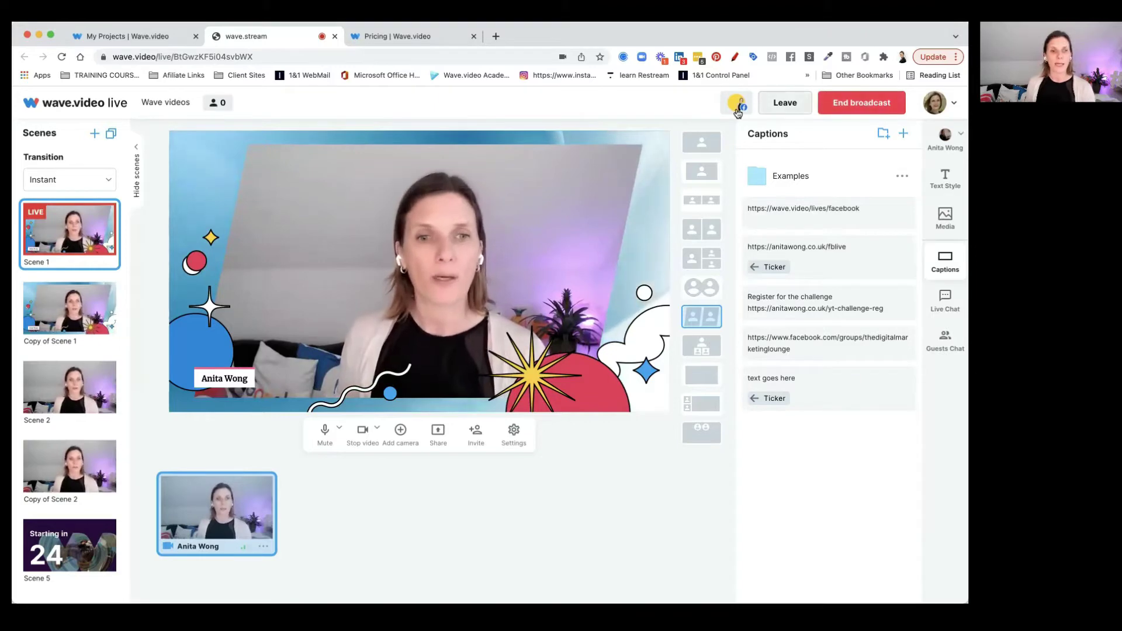
mouse_move(58, 461)
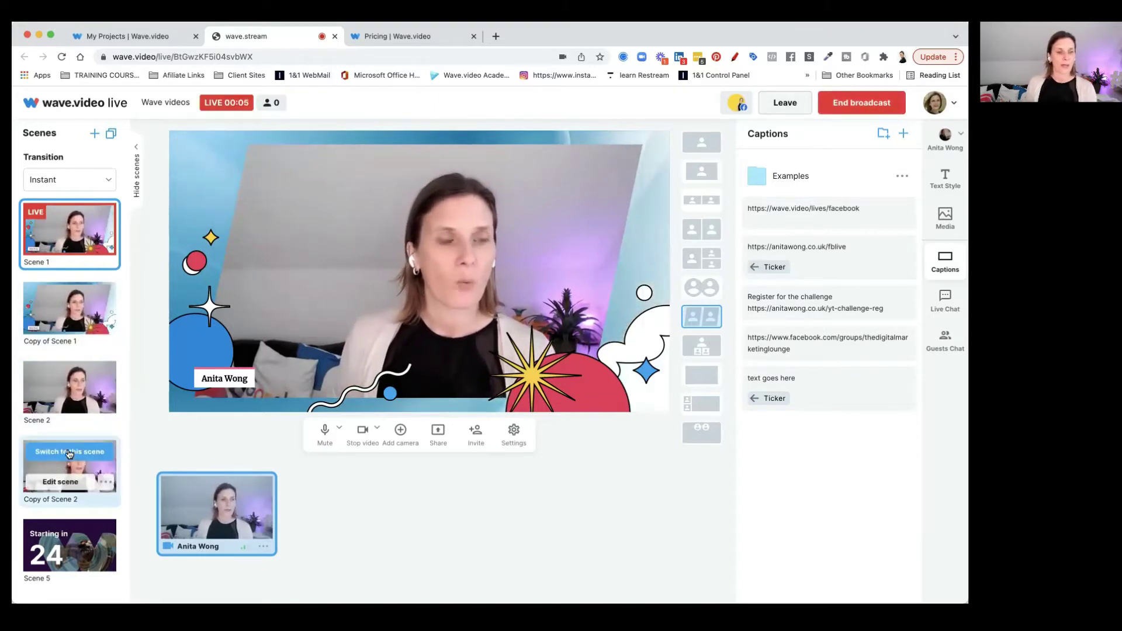
click(69, 451)
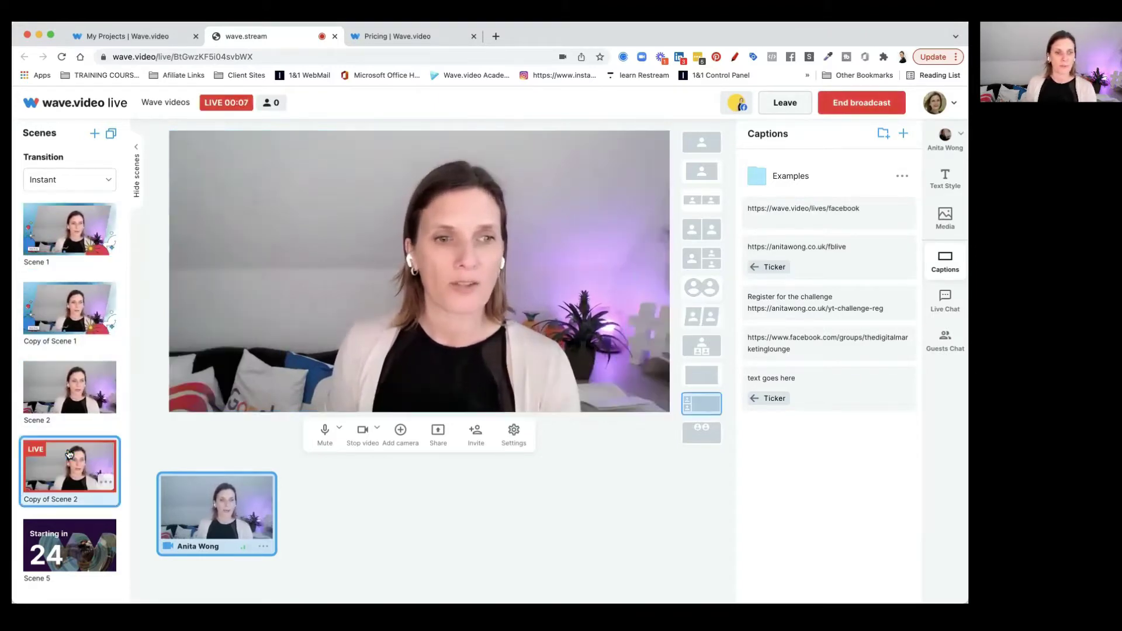
Step: Go to facebook.com in place of the pricing page and find the live post in The Digital Marketing Tech Lounge group
click(404, 40)
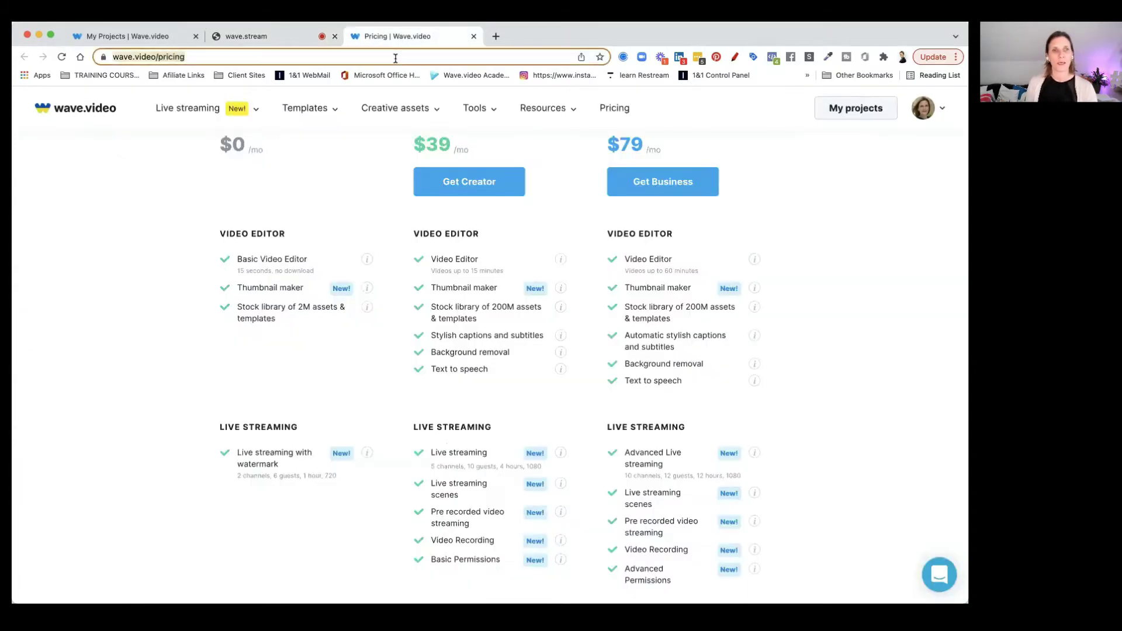
text(facebook.com)
key(Return)
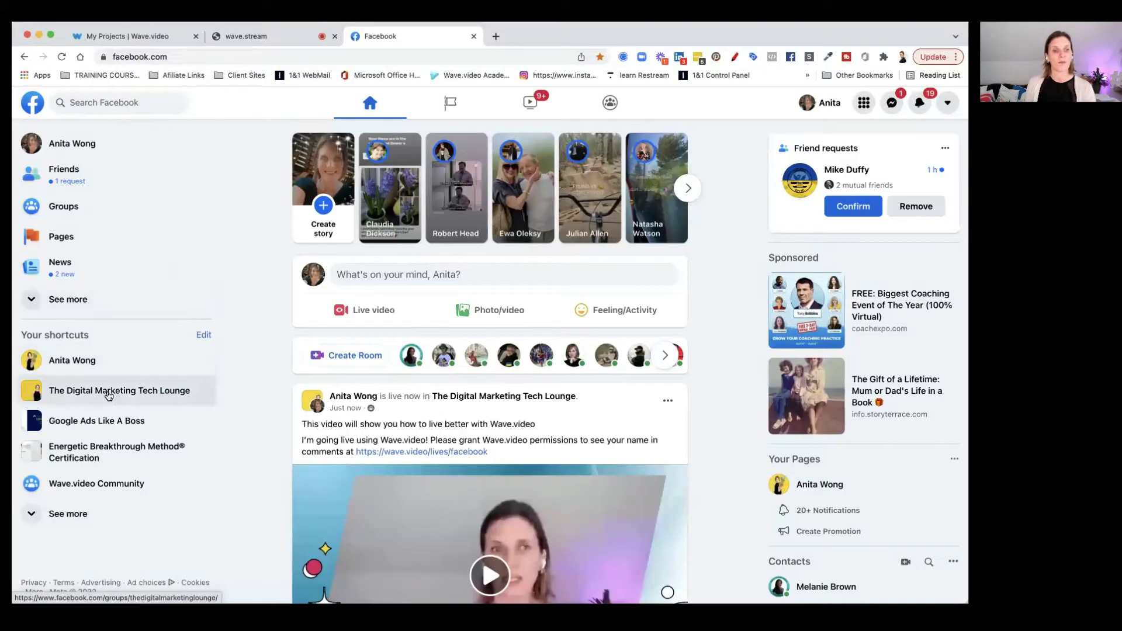
click(110, 393)
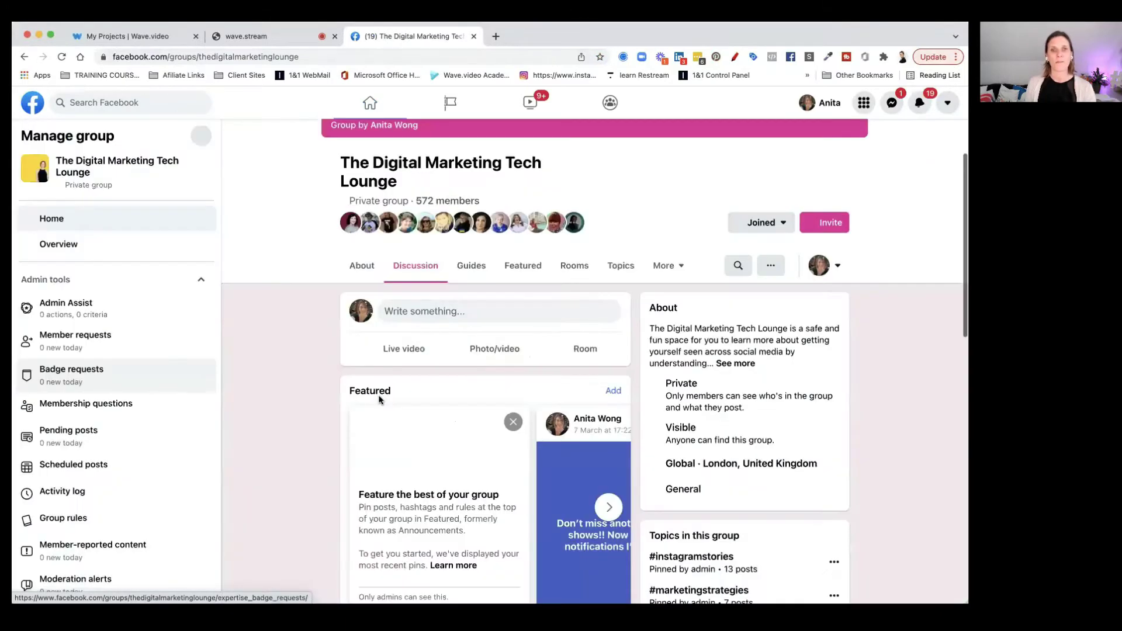
scroll(380, 461, down, 3)
scroll(379, 400, down, 15)
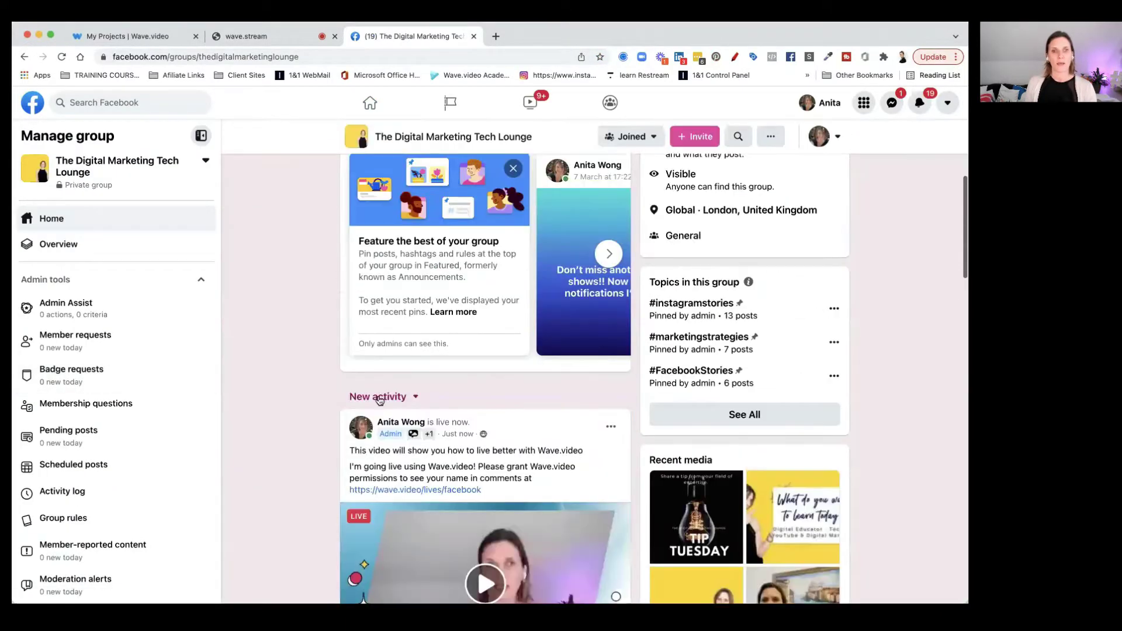
scroll(381, 403, down, 1)
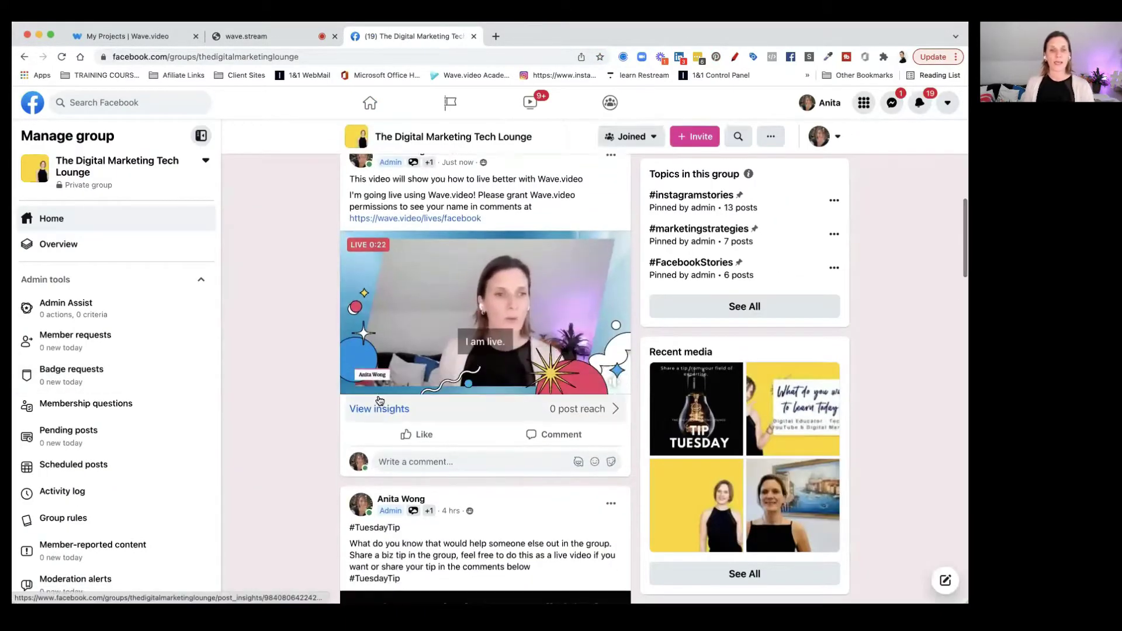
scroll(385, 405, up, 4)
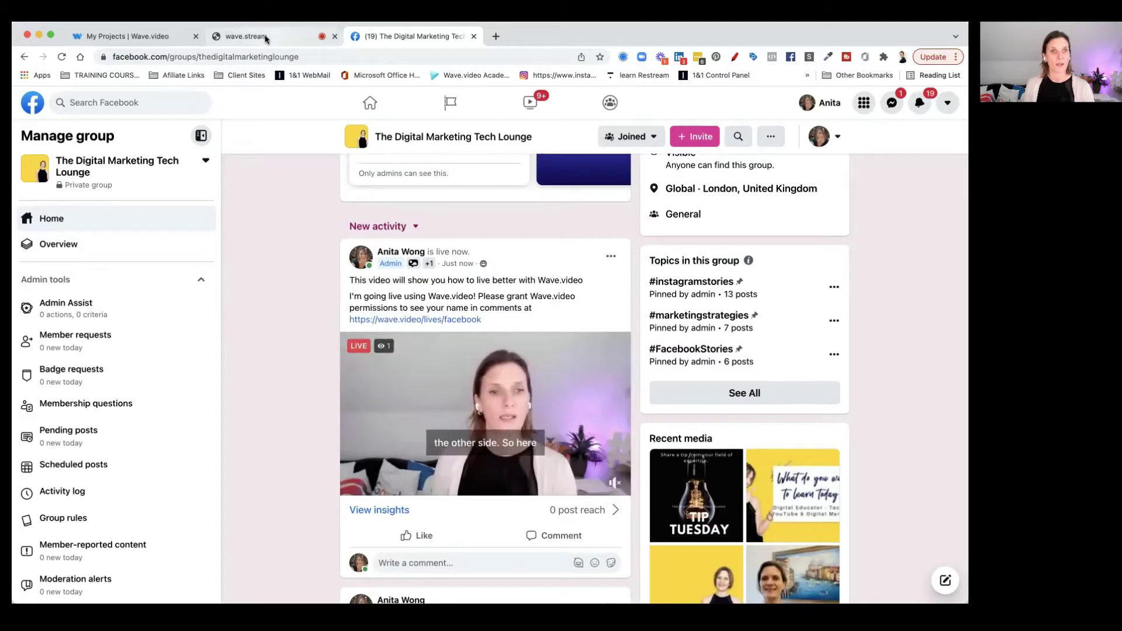
Step: Check the viewer count in the Wave.video studio and on the live post in the Facebook group
click(265, 38)
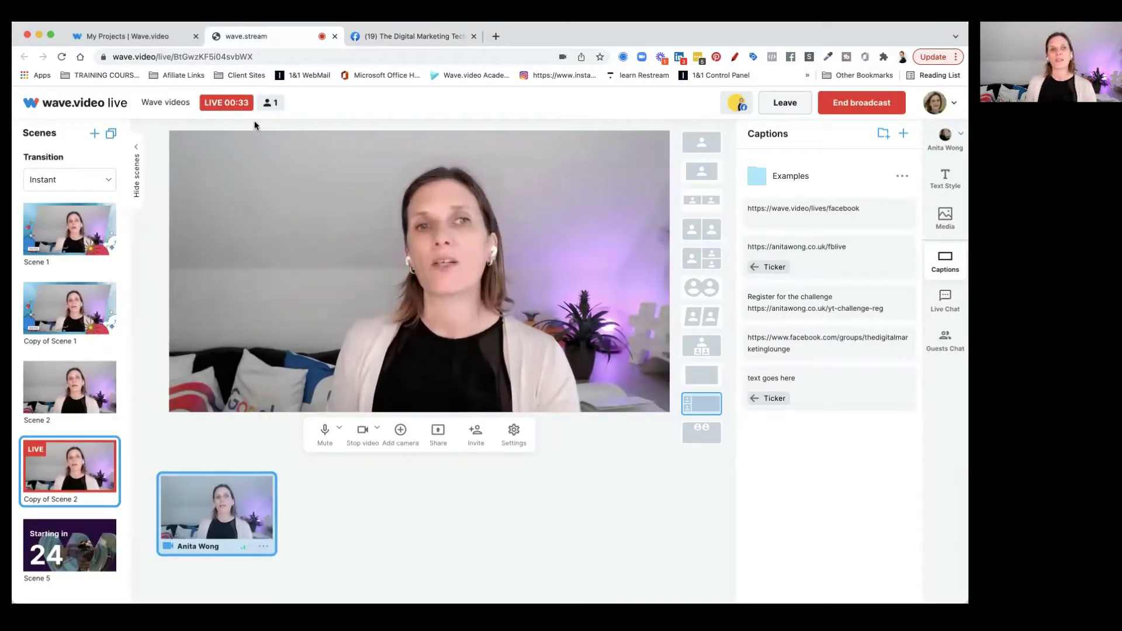
mouse_move(267, 108)
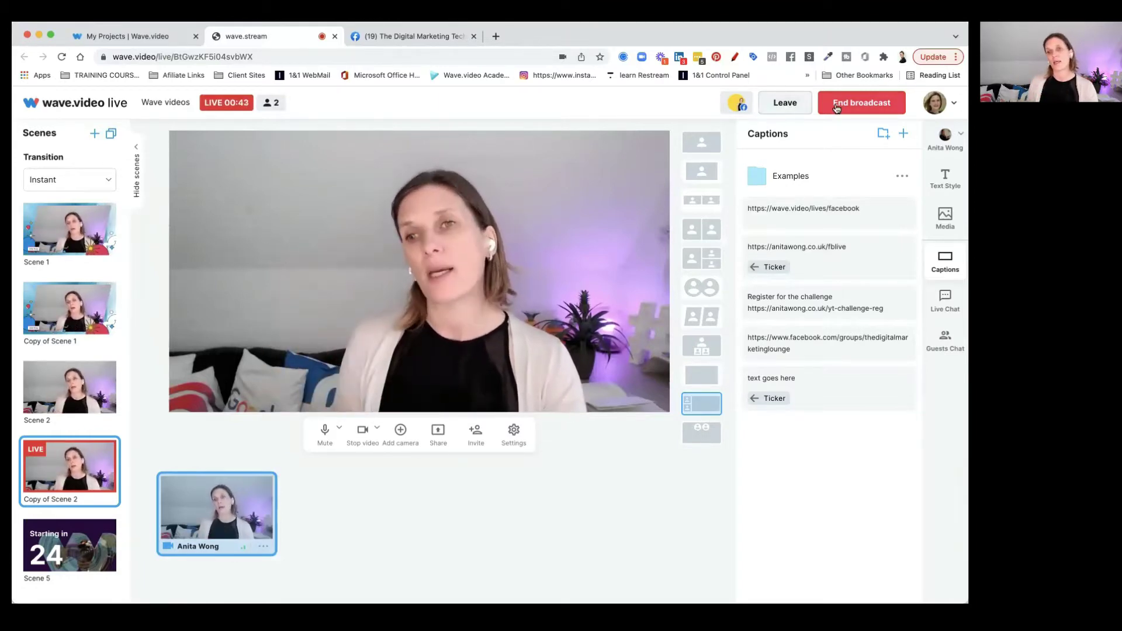
click(408, 41)
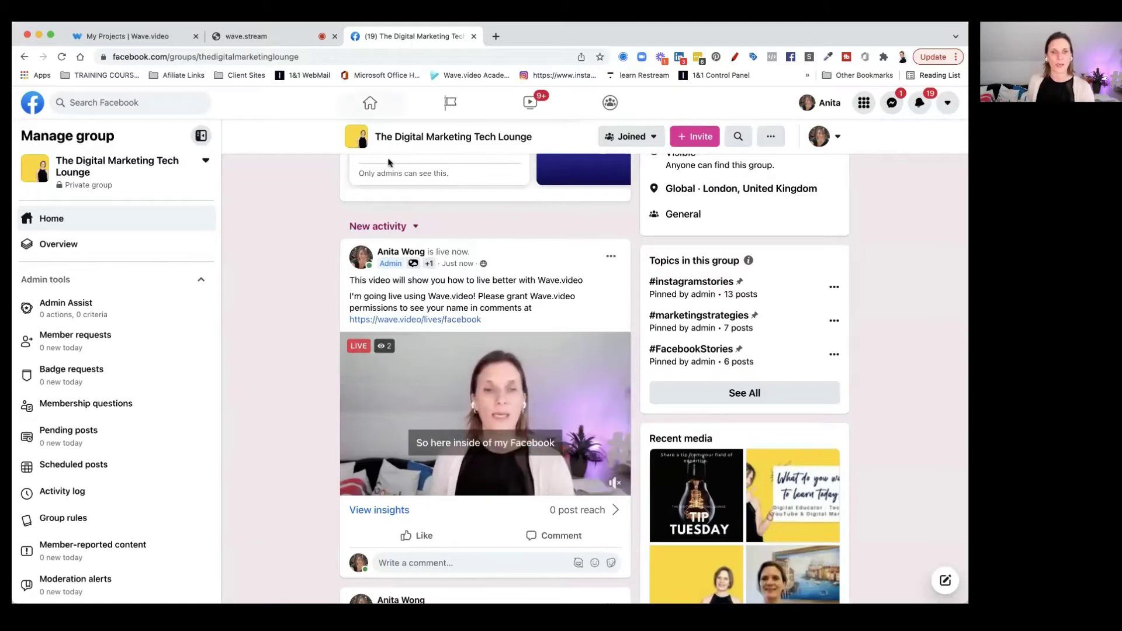
mouse_move(389, 345)
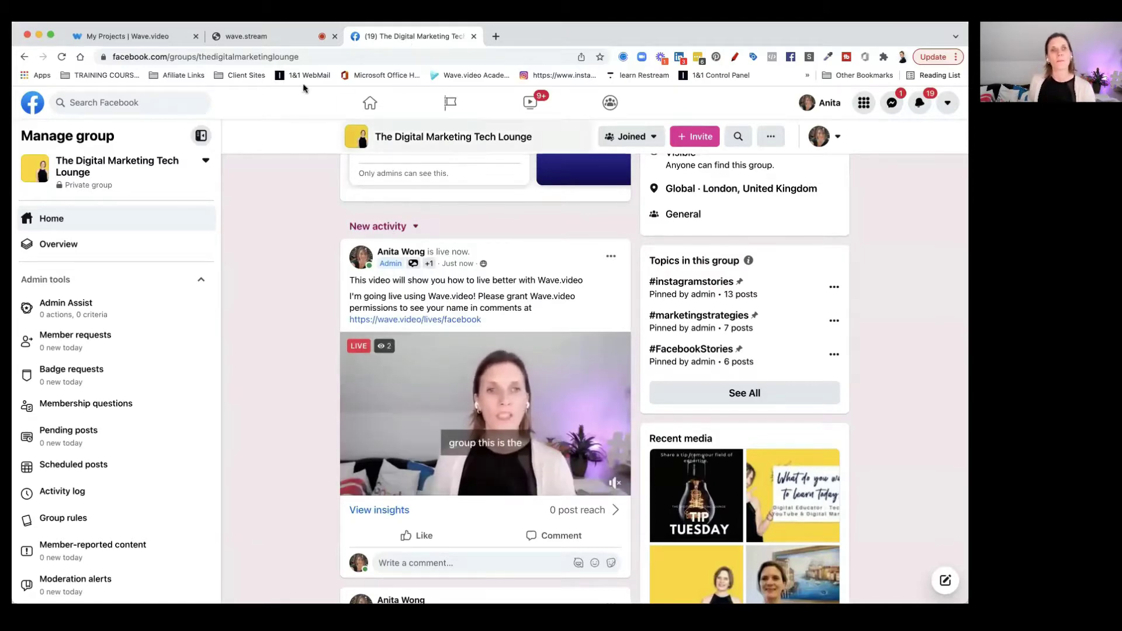
Step: In the Wave.video studio, add the caption "Hey just testing the new Wave.video live tool" and show it on the stream
click(278, 37)
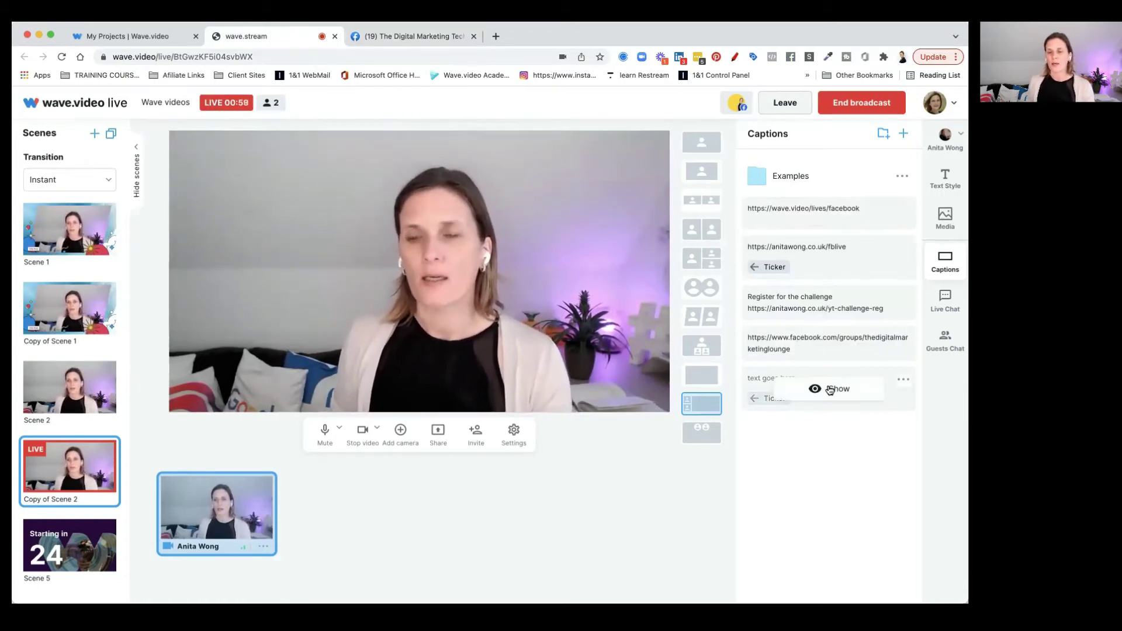
click(903, 136)
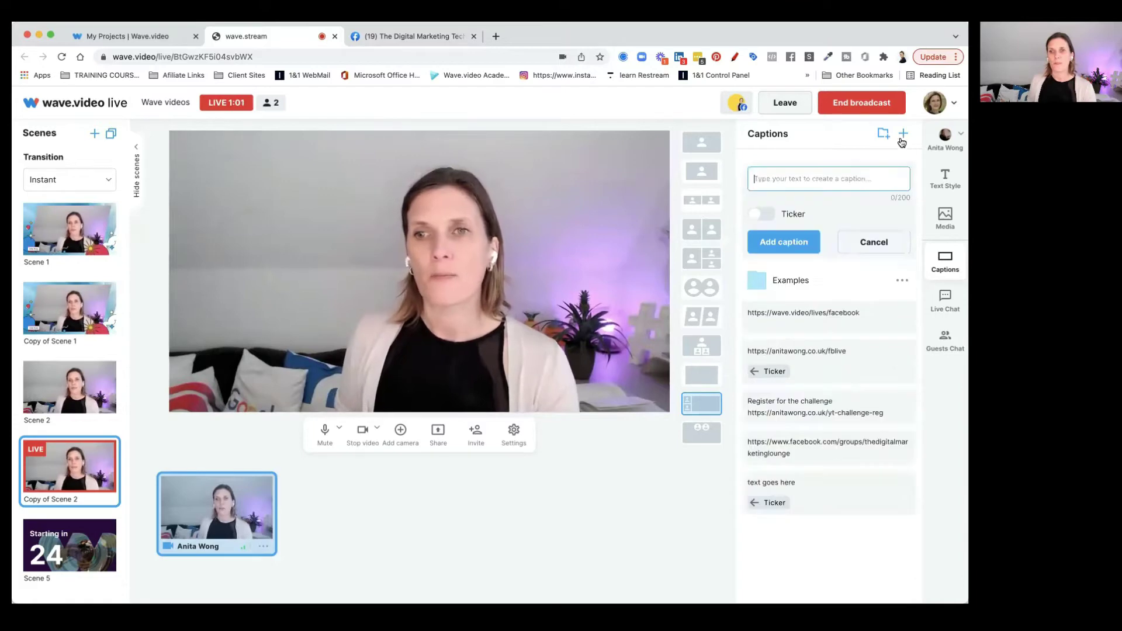
text(H)
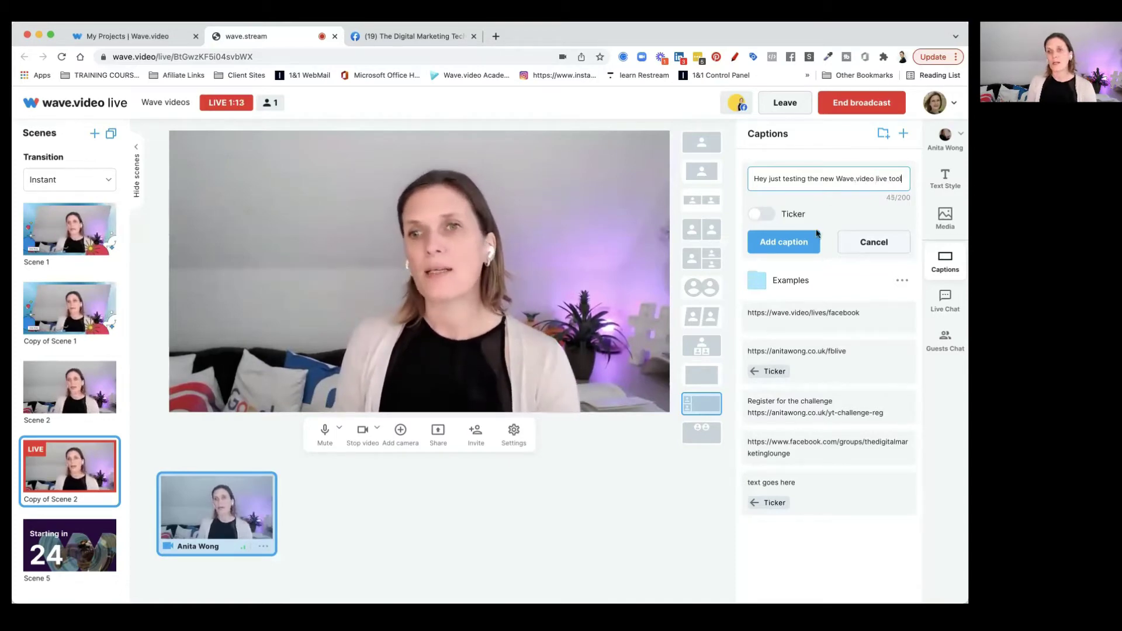
click(783, 242)
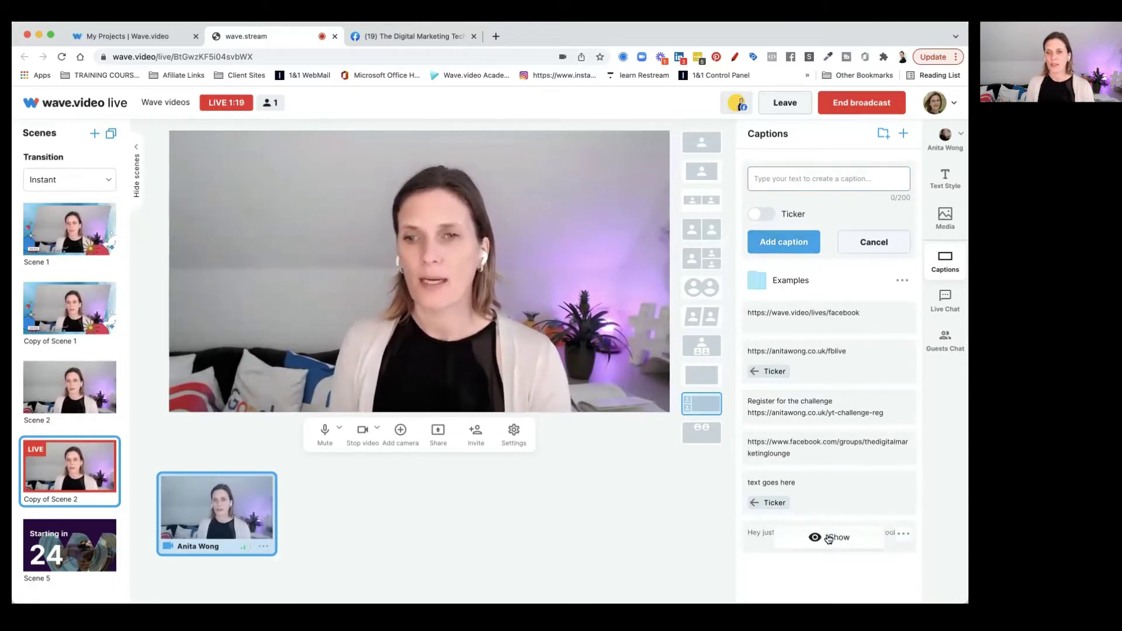
click(829, 538)
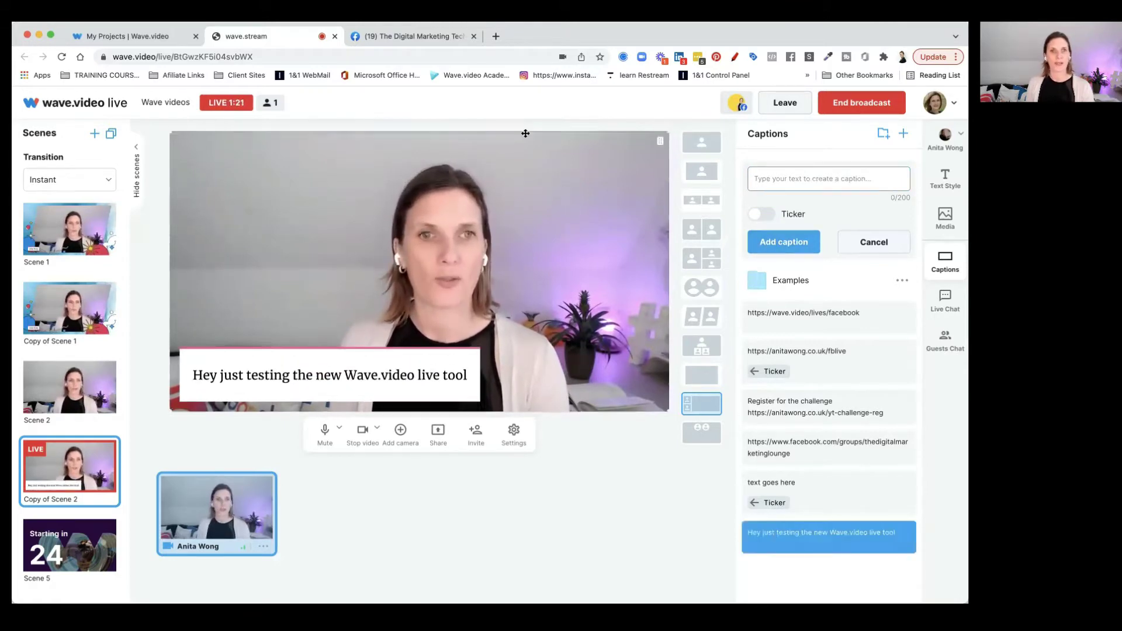
Step: Check the live video in the Facebook group and open the Live Chat in the Wave.video studio
click(419, 38)
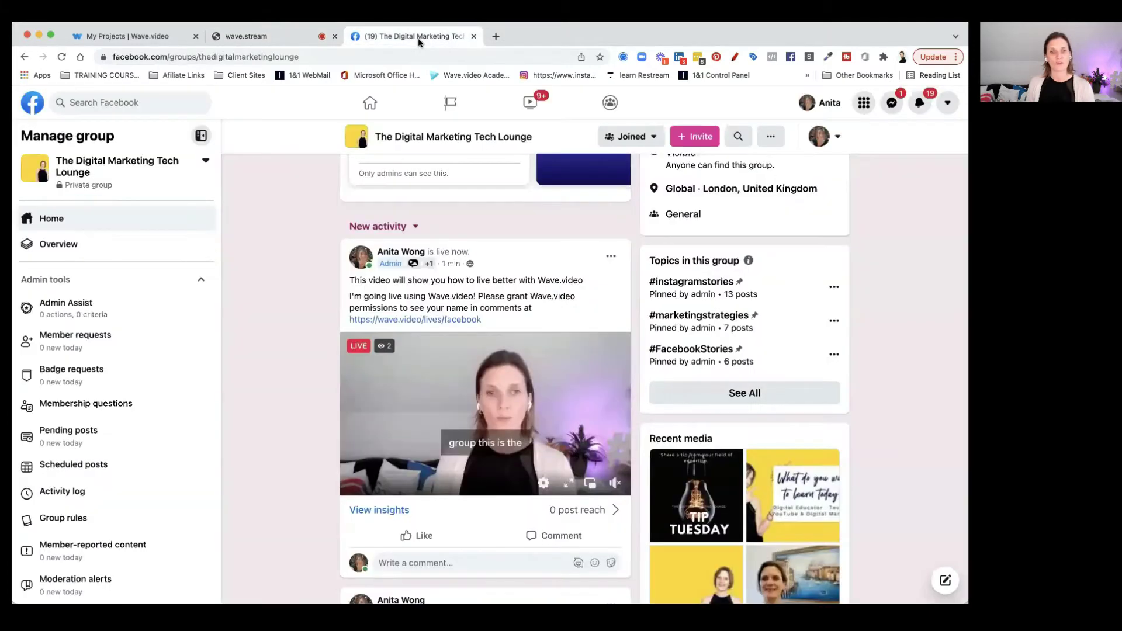
mouse_move(425, 405)
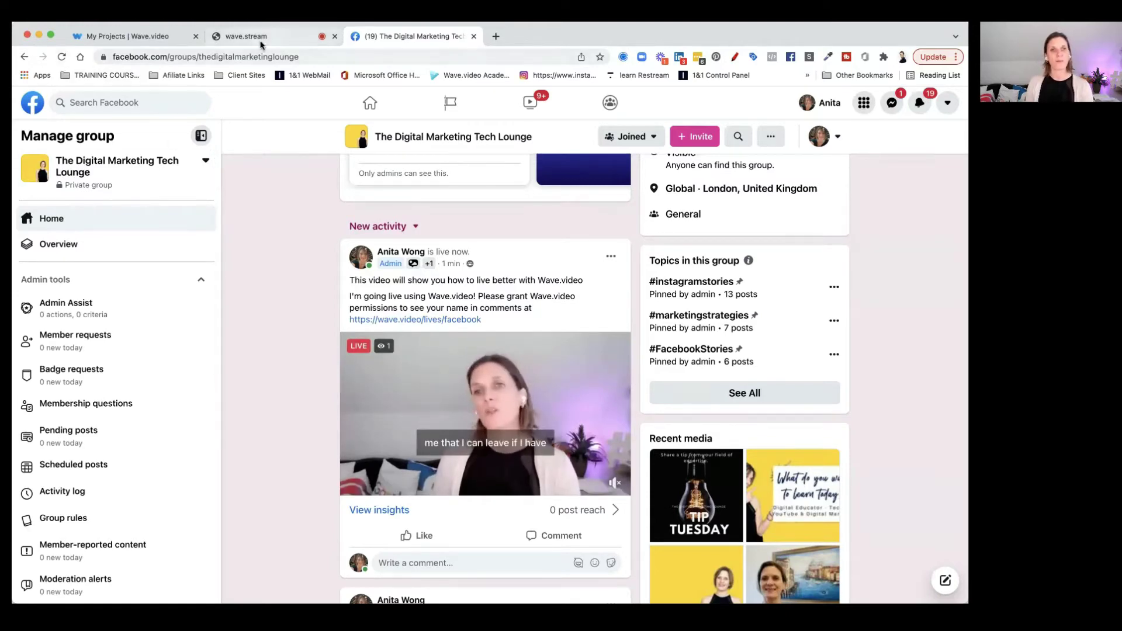
click(258, 38)
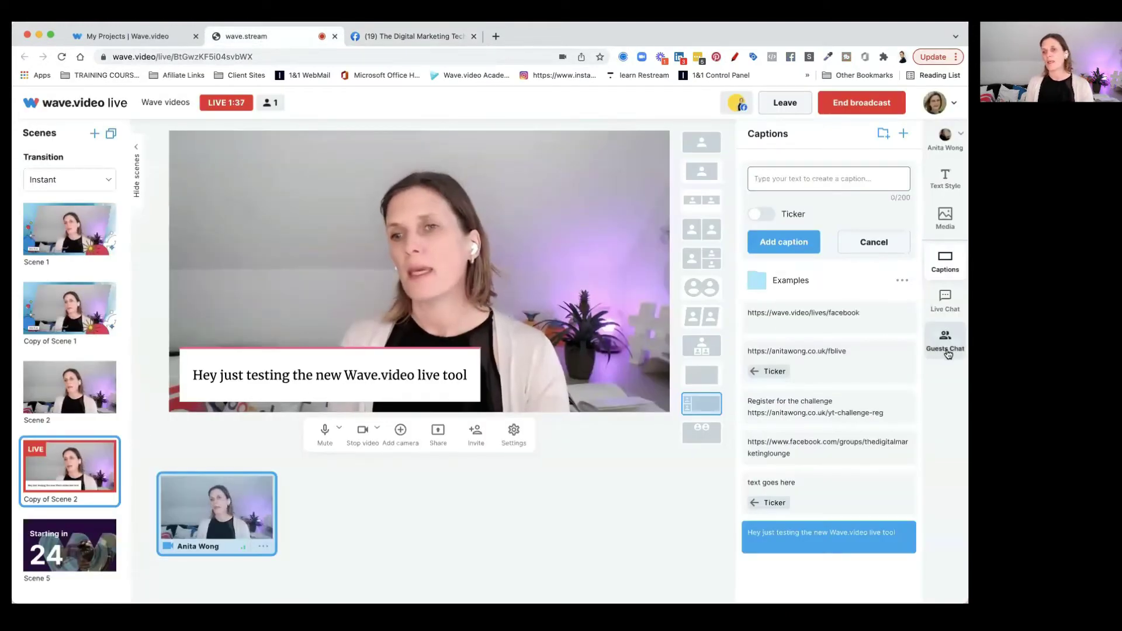
click(948, 304)
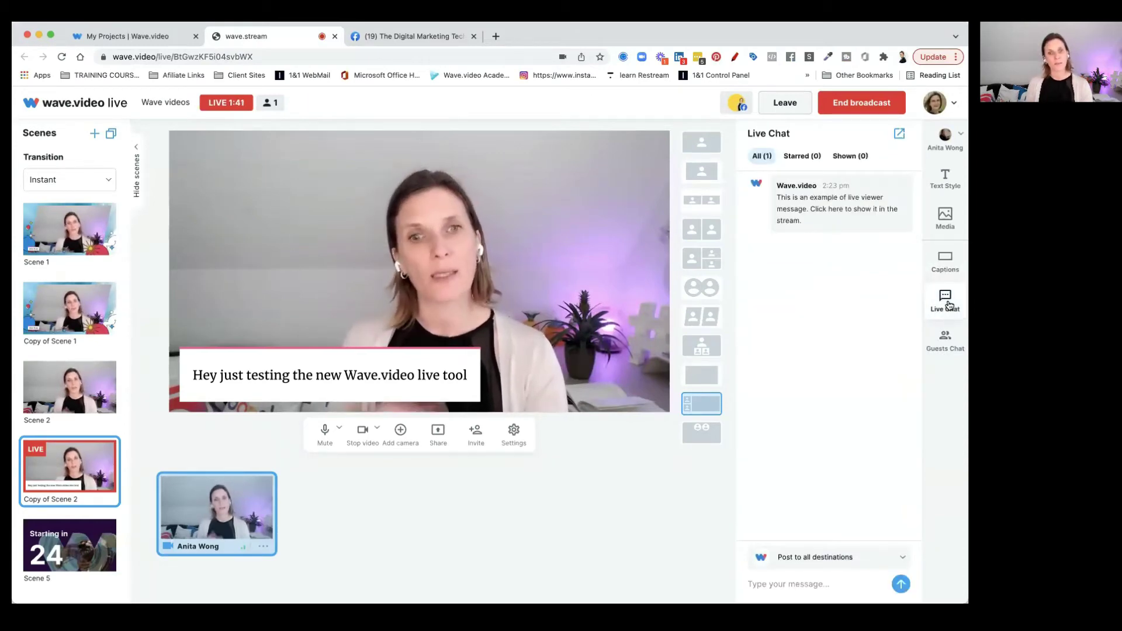
Step: Post a comment greeting the host by first name under the live video in the Facebook group
click(416, 38)
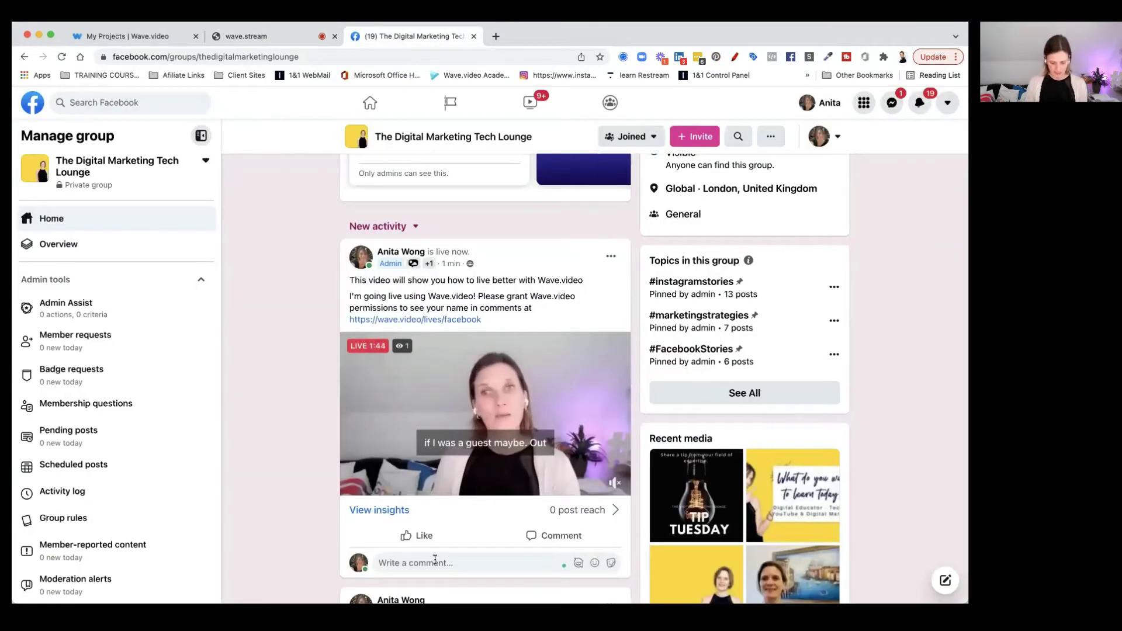
click(435, 561)
text(Hi everyone)
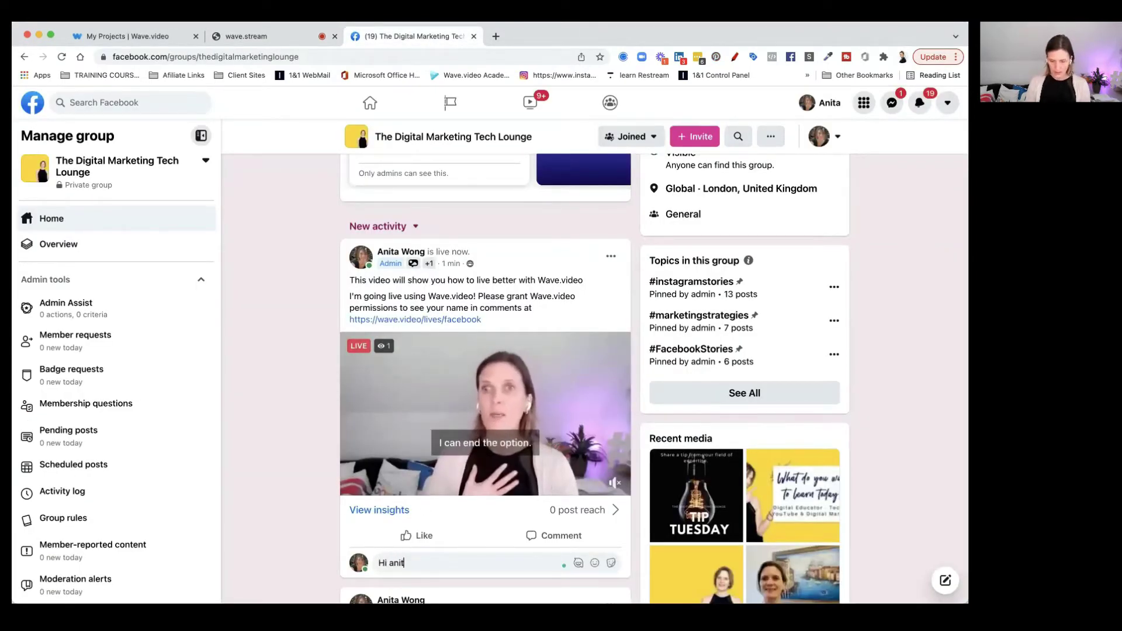
key(Return)
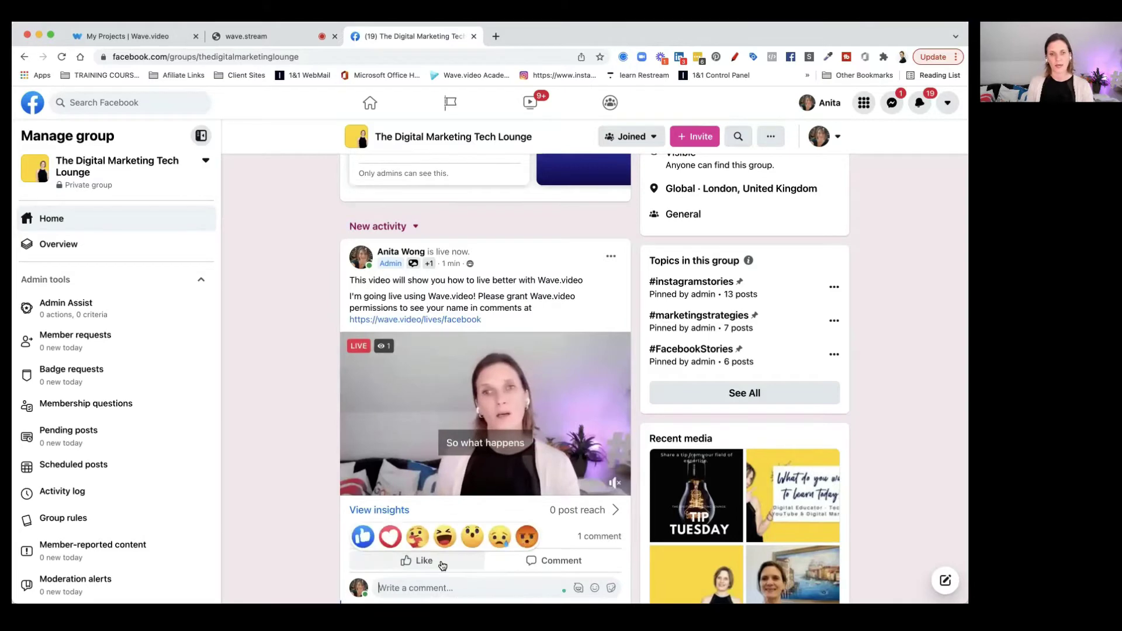
scroll(443, 564, down, 3)
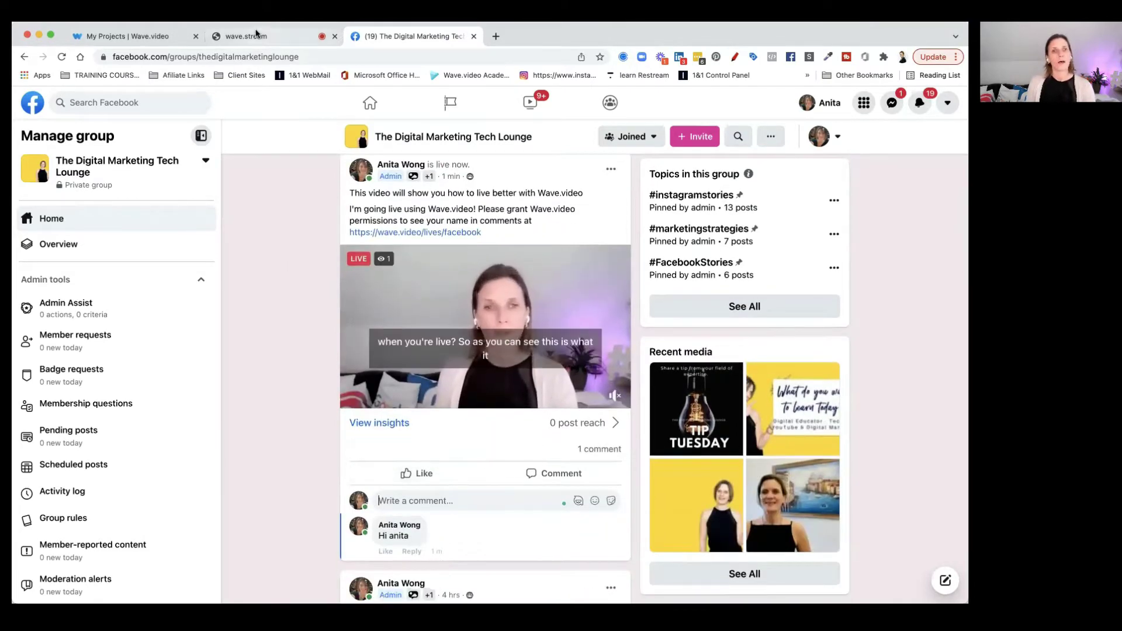
Step: Back in the Wave.video studio, show the viewer's Facebook greeting from the Live Chat on the stream
click(256, 36)
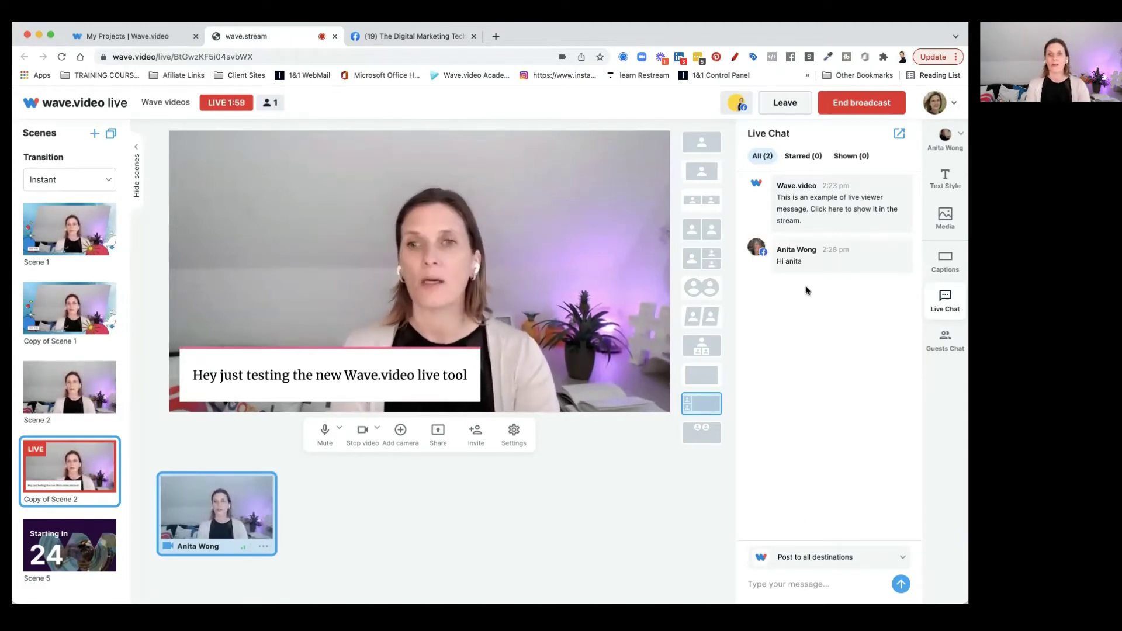
mouse_move(800, 251)
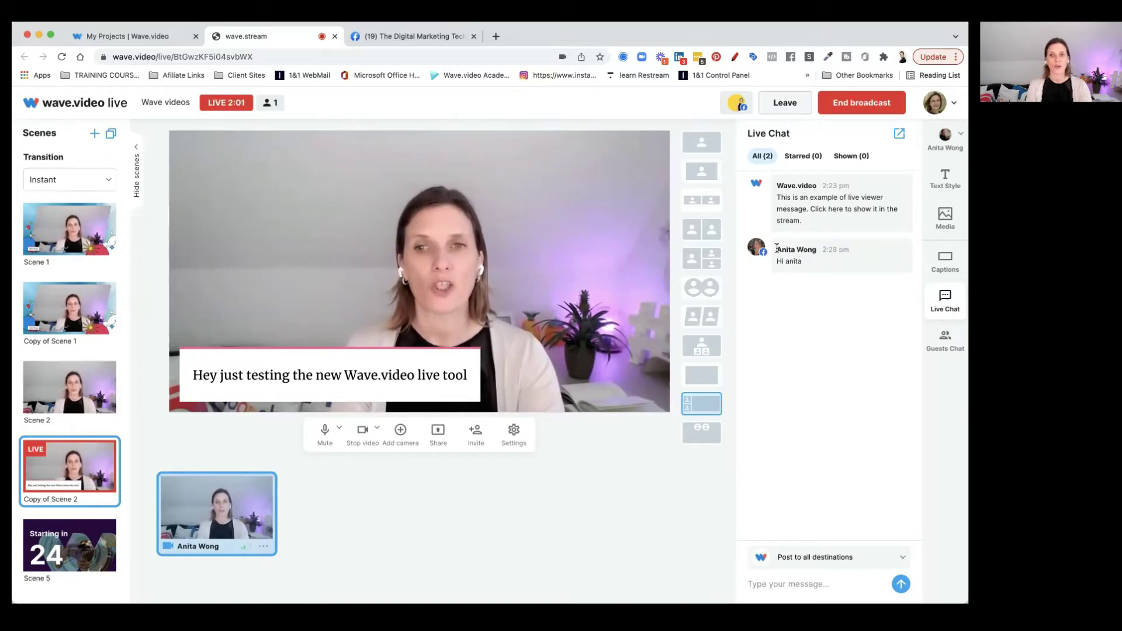
click(837, 258)
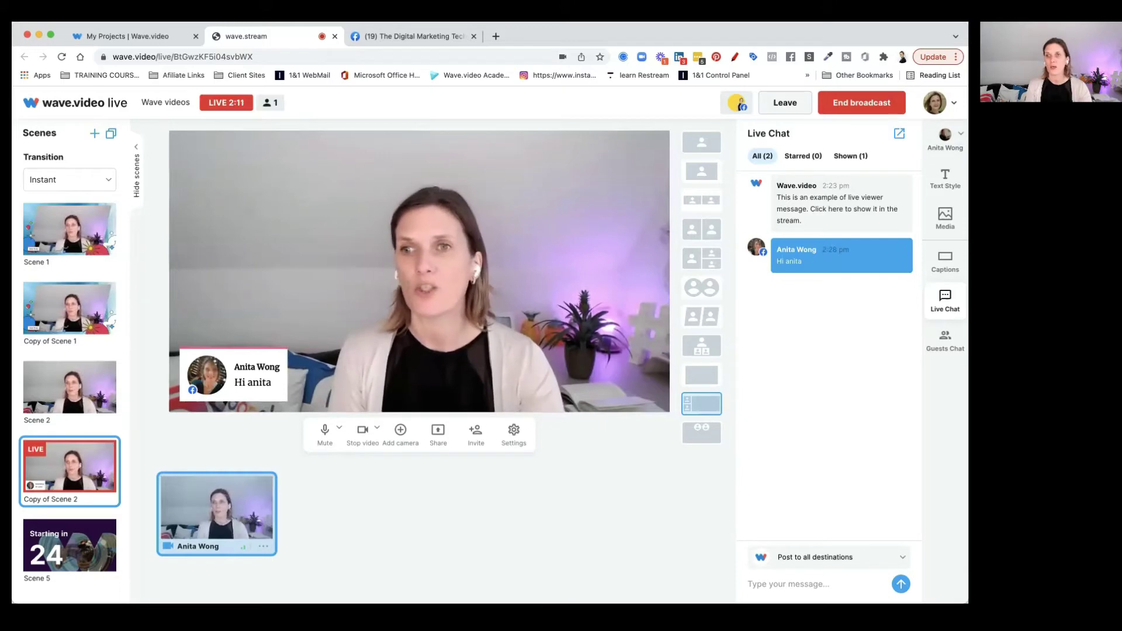
mouse_move(849, 204)
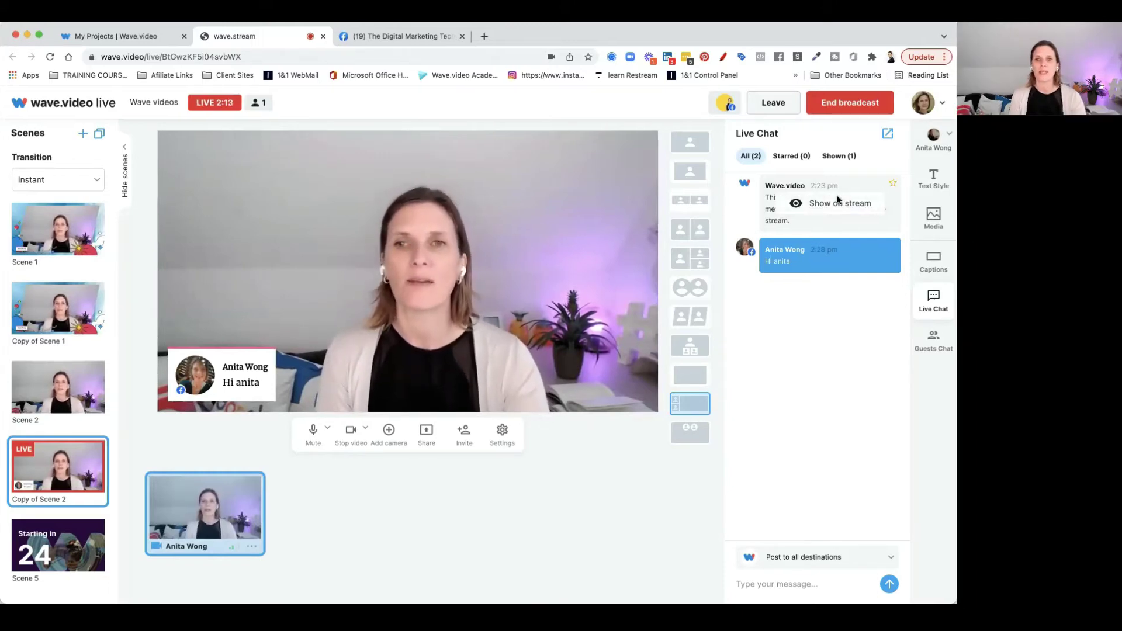
Step: In the Facebook group, open the wave.video/lives/facebook permissions link from the live video post
click(374, 38)
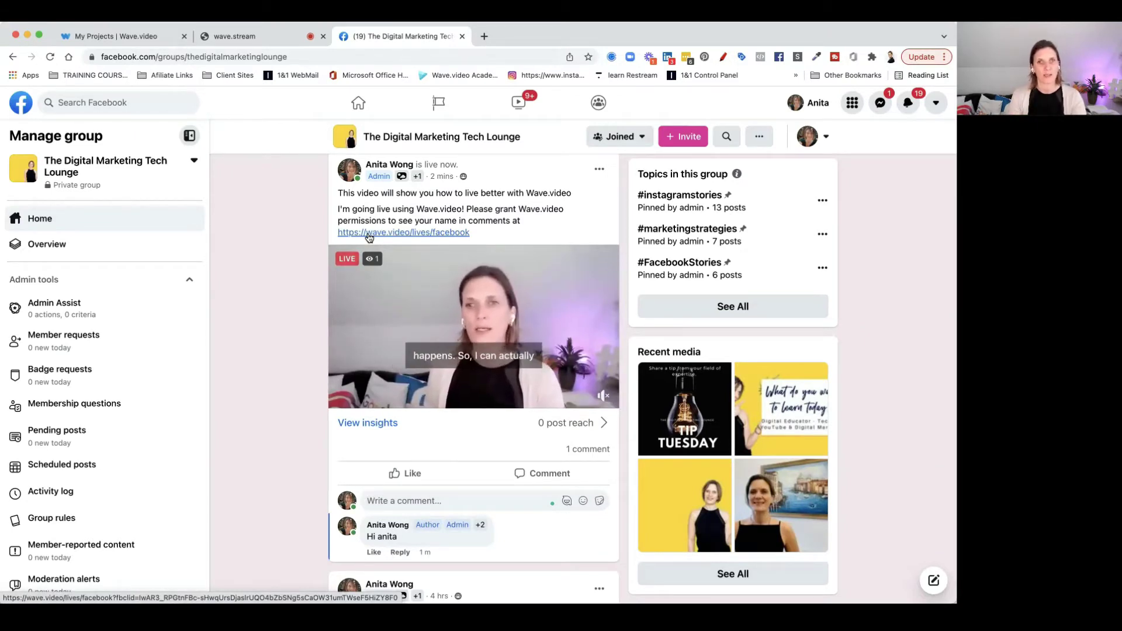
click(369, 236)
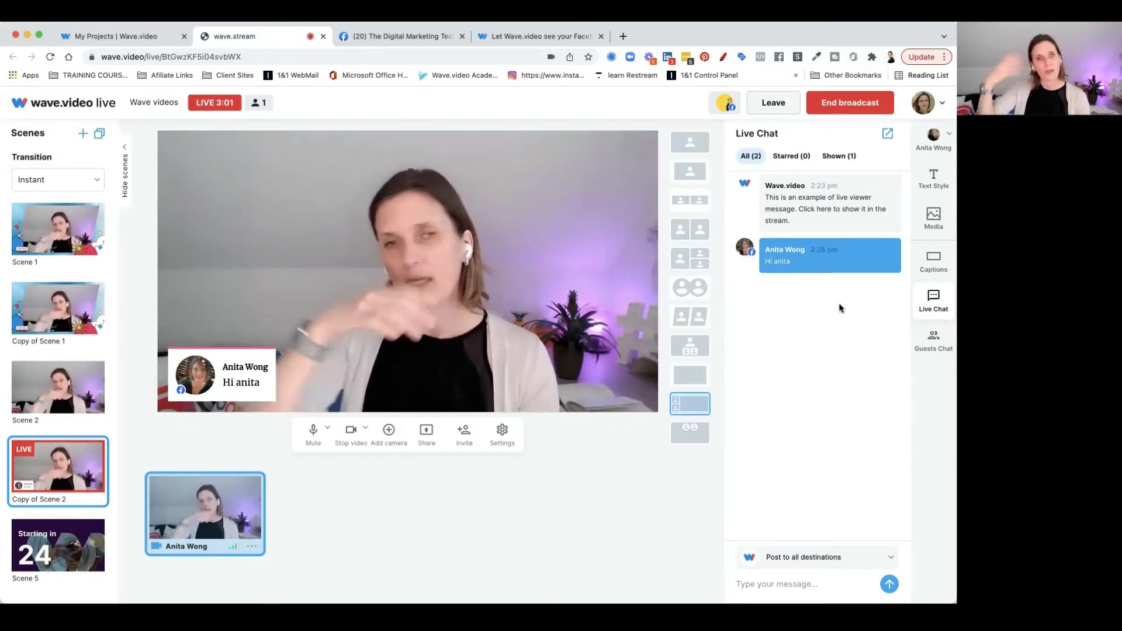
Step: Back in the Wave.video studio, view the captions and pop the Live Chat out into a separate window
click(933, 265)
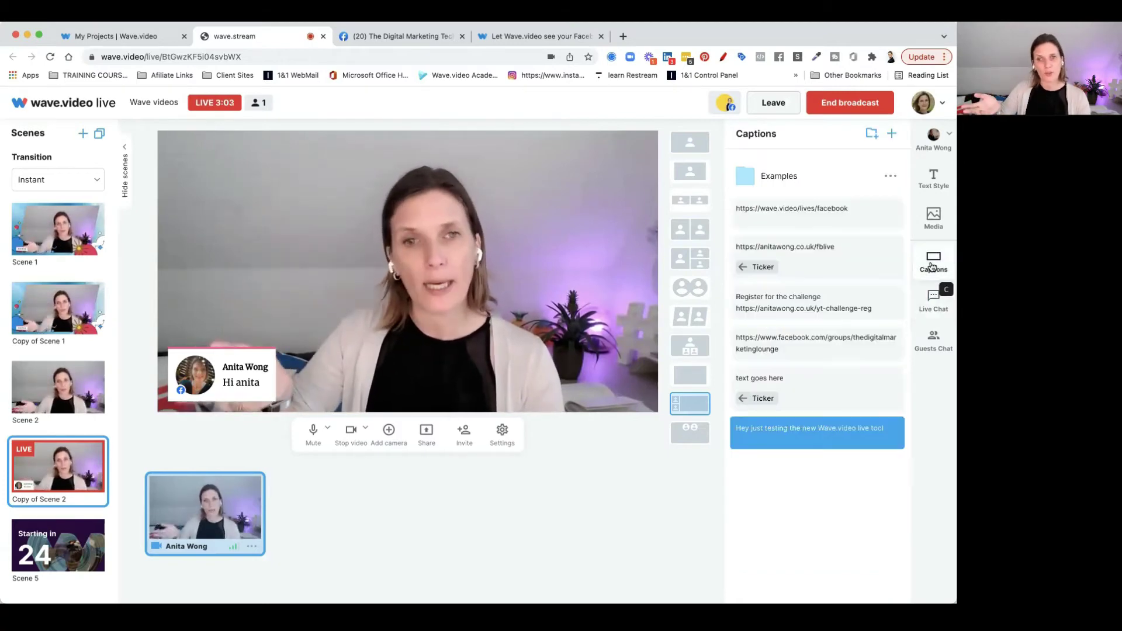
click(933, 298)
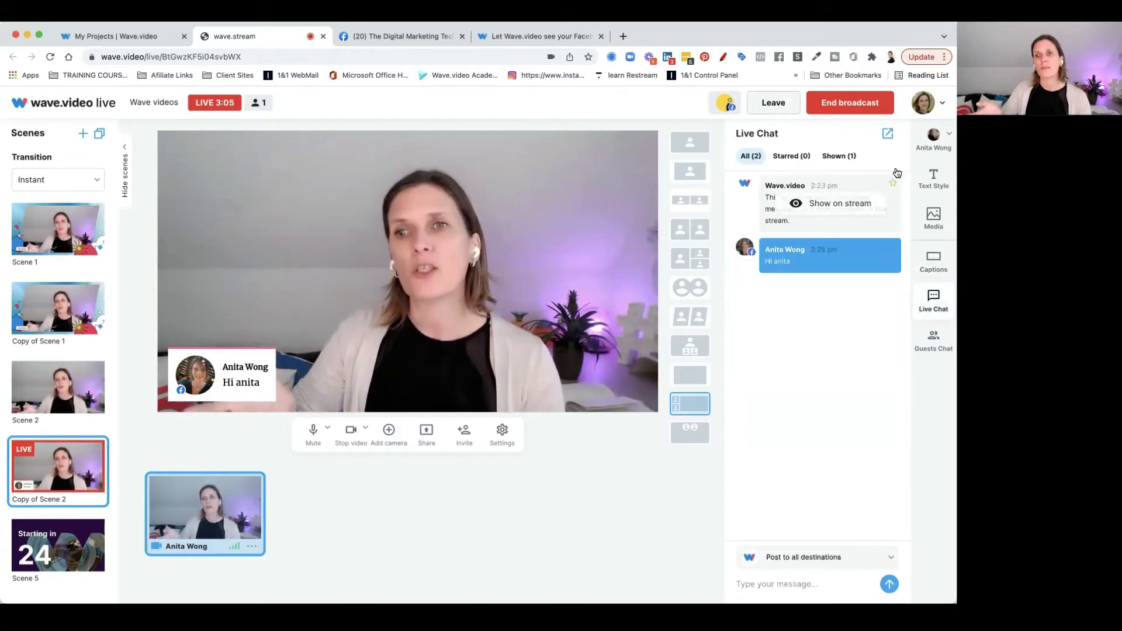
click(888, 135)
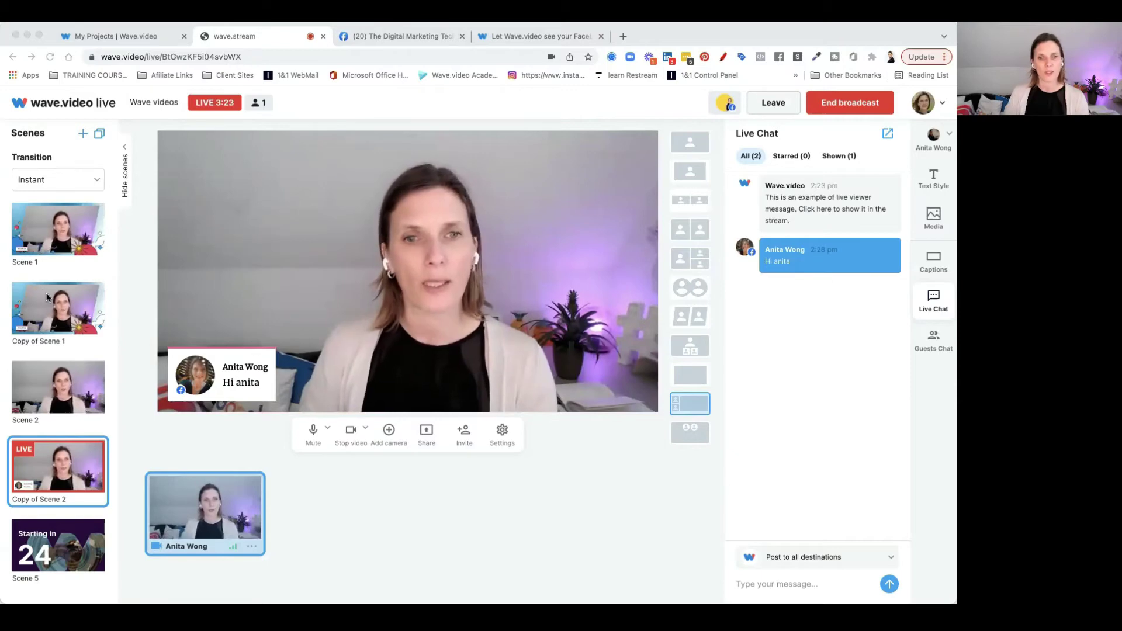
Step: Share the popped-out Live Chat window as a screen share and add it to the live scene beside the camera
click(426, 432)
click(427, 433)
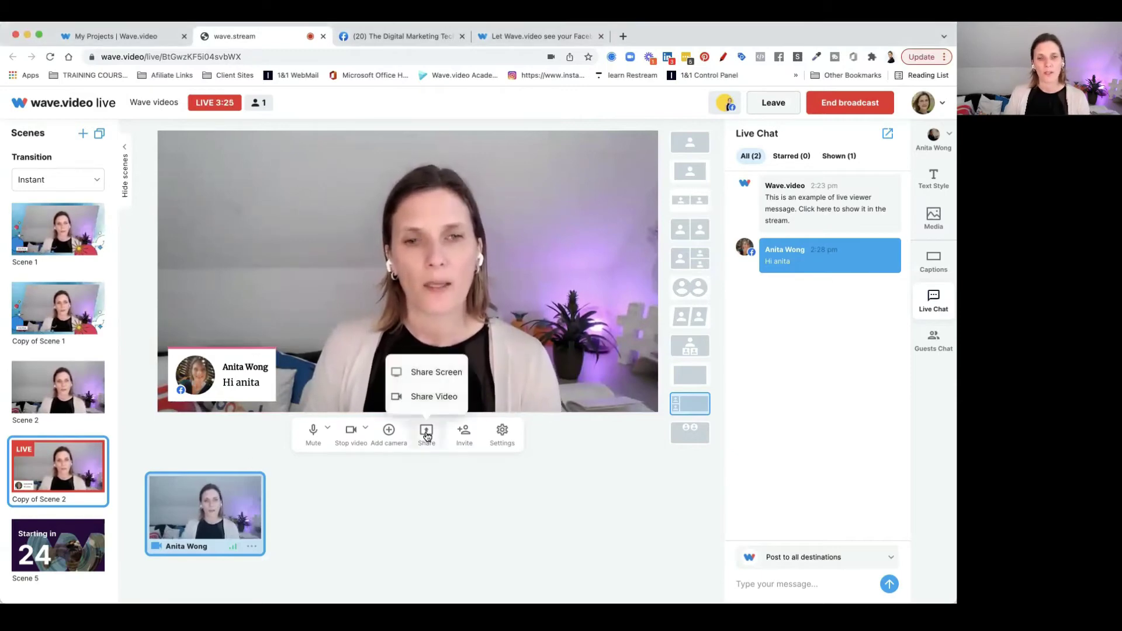
click(426, 434)
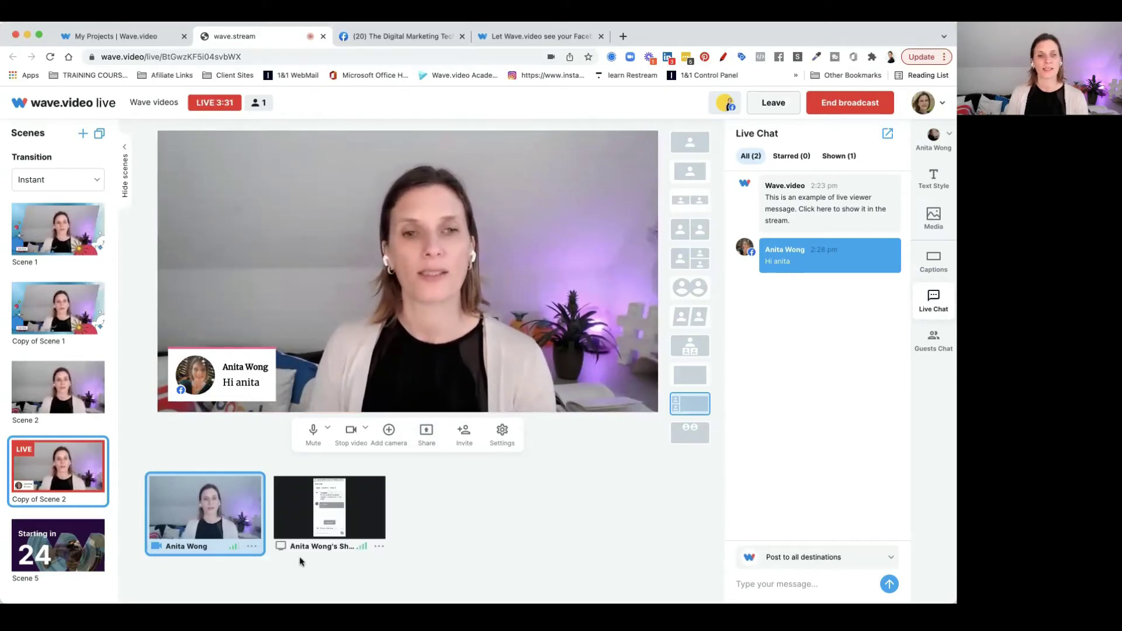
click(323, 491)
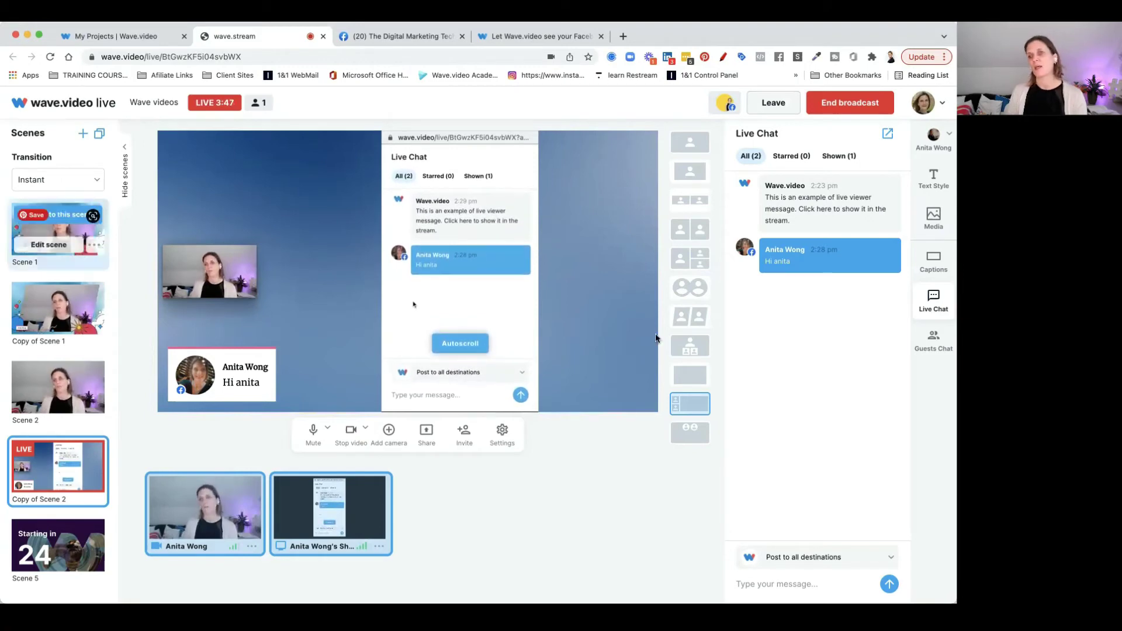
Step: Look through the studio's media library and the list of captions
mouse_move(690, 346)
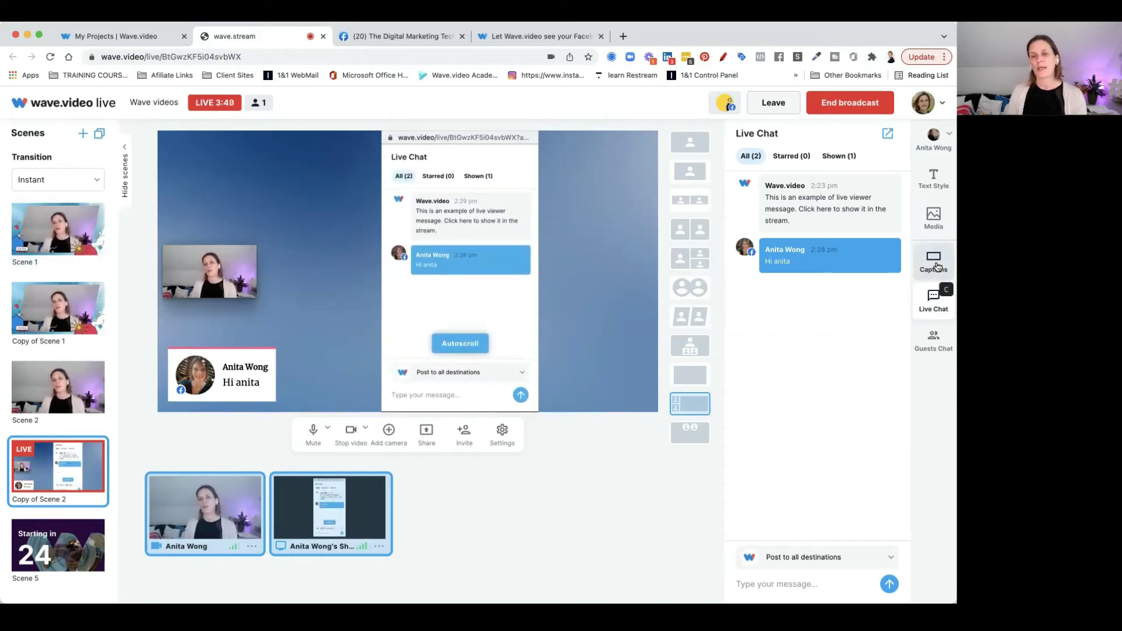
click(936, 234)
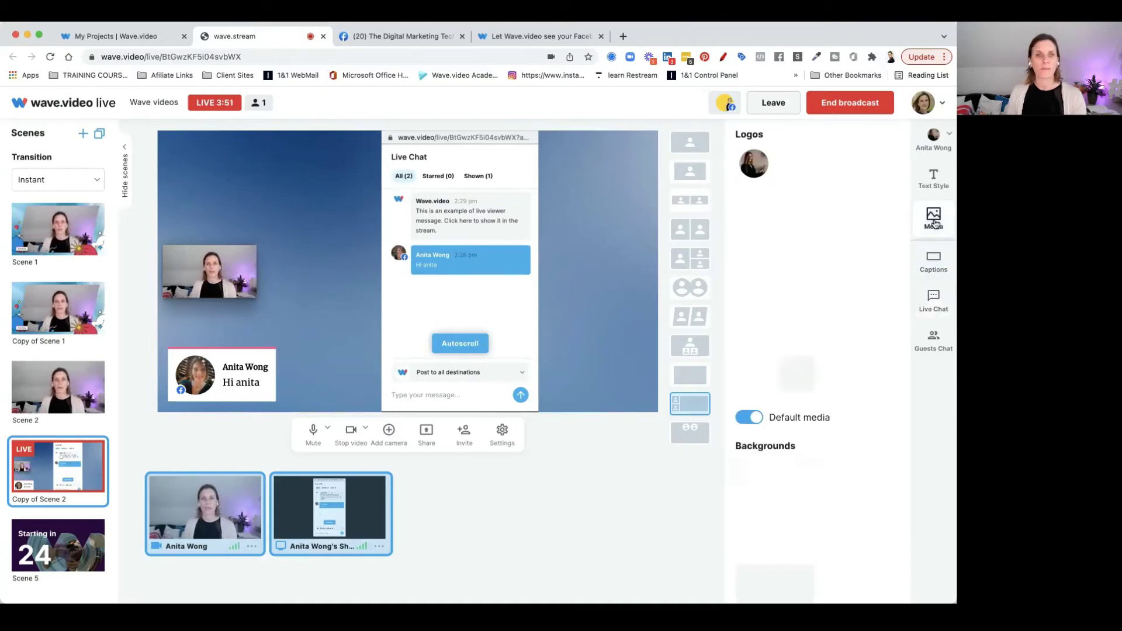
click(936, 271)
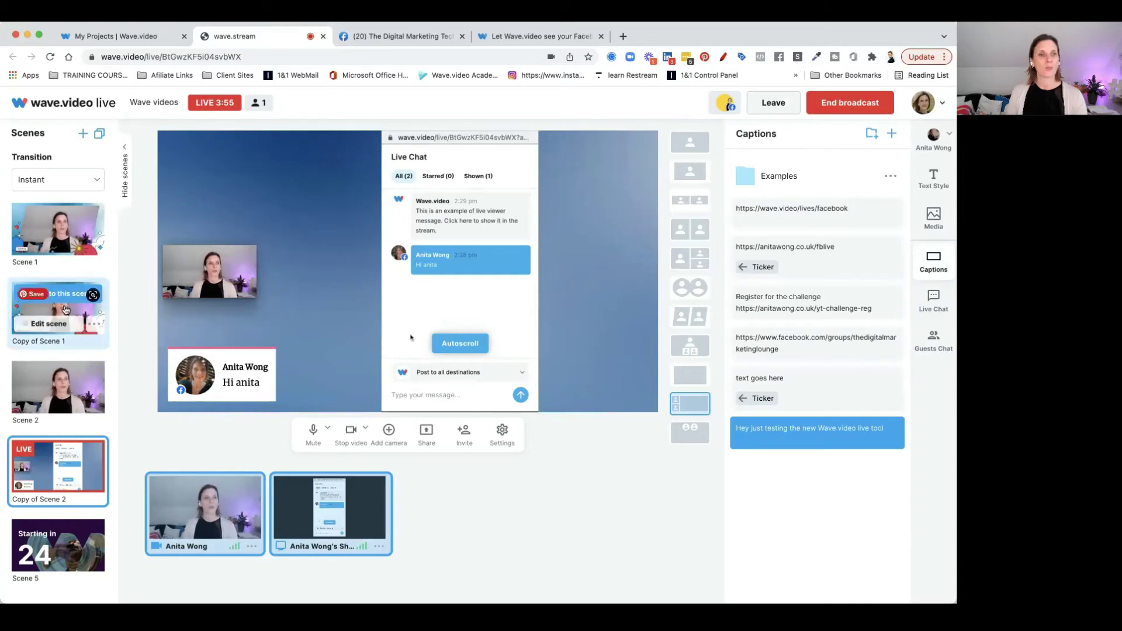
Step: Switch the live stream through Copy of Scene 1 and the Scene 5 countdown, ending on Scene 1
click(64, 295)
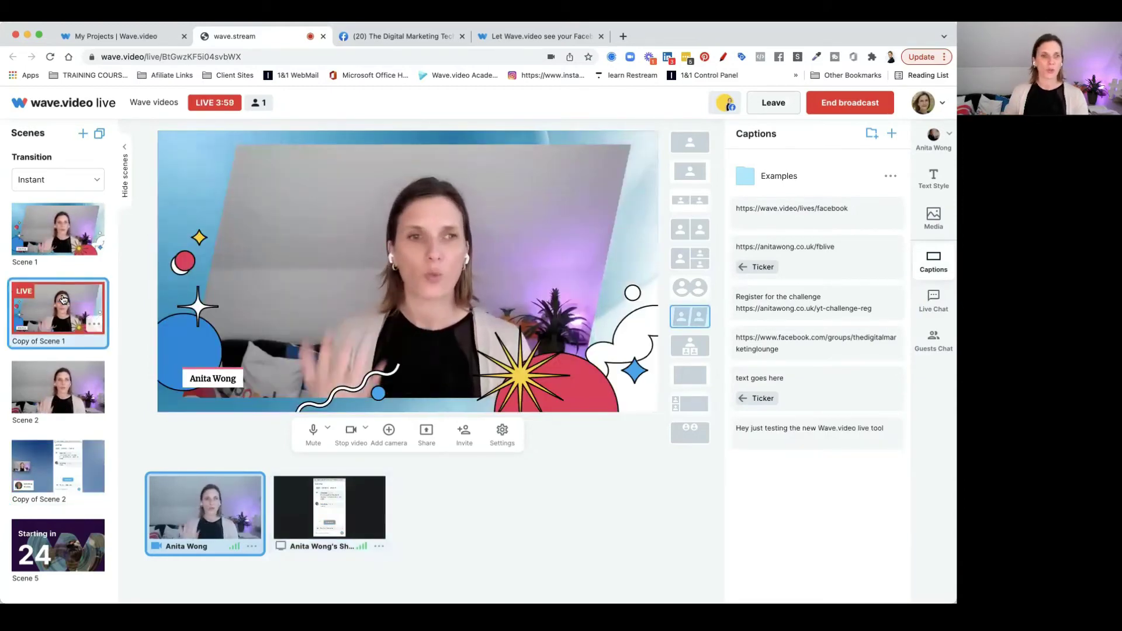
click(65, 531)
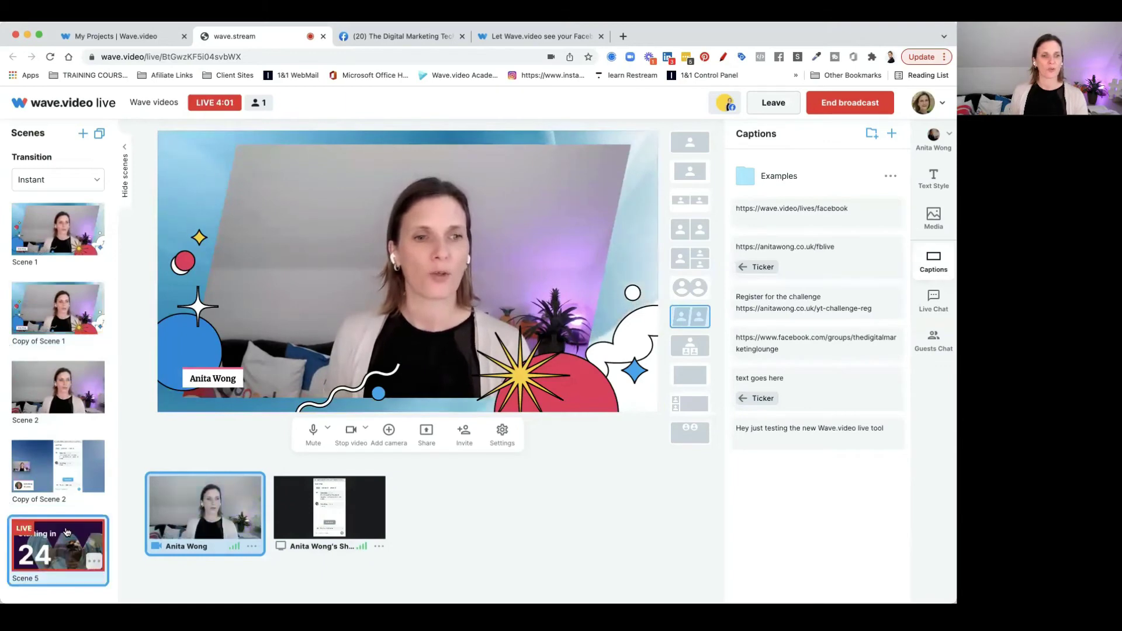
mouse_move(67, 218)
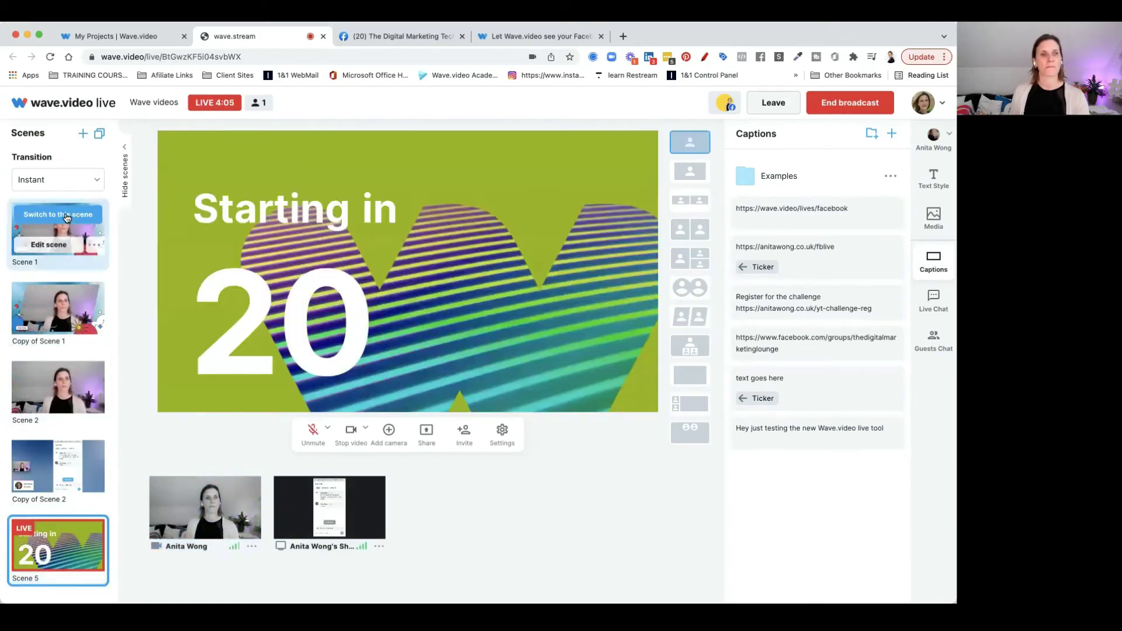
click(67, 215)
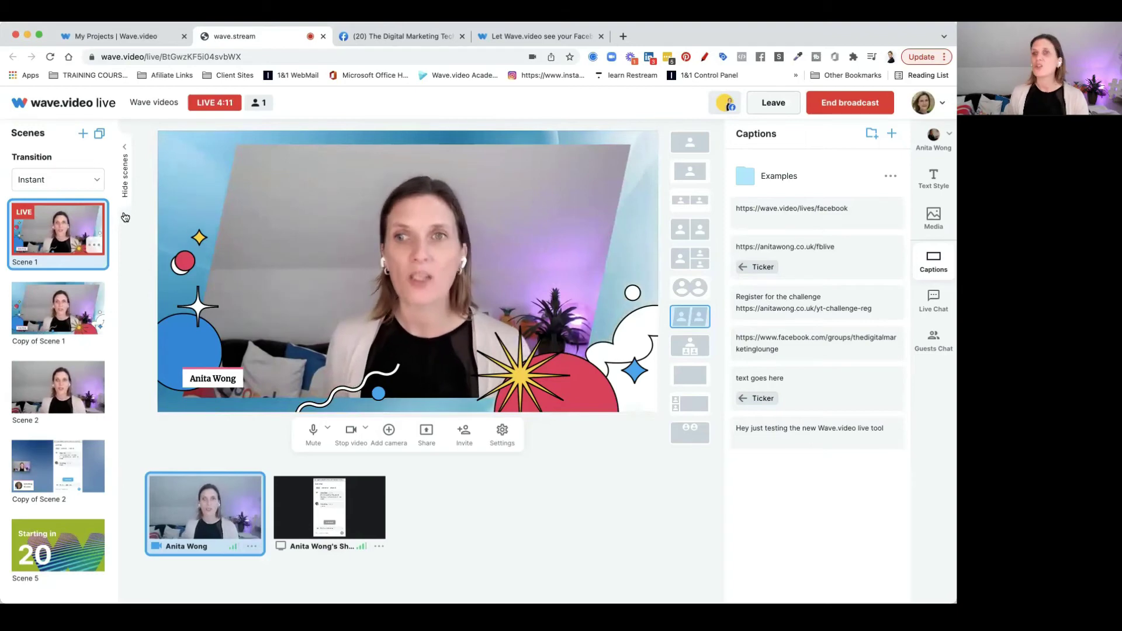
Step: End the broadcast and confirm ending it
click(838, 105)
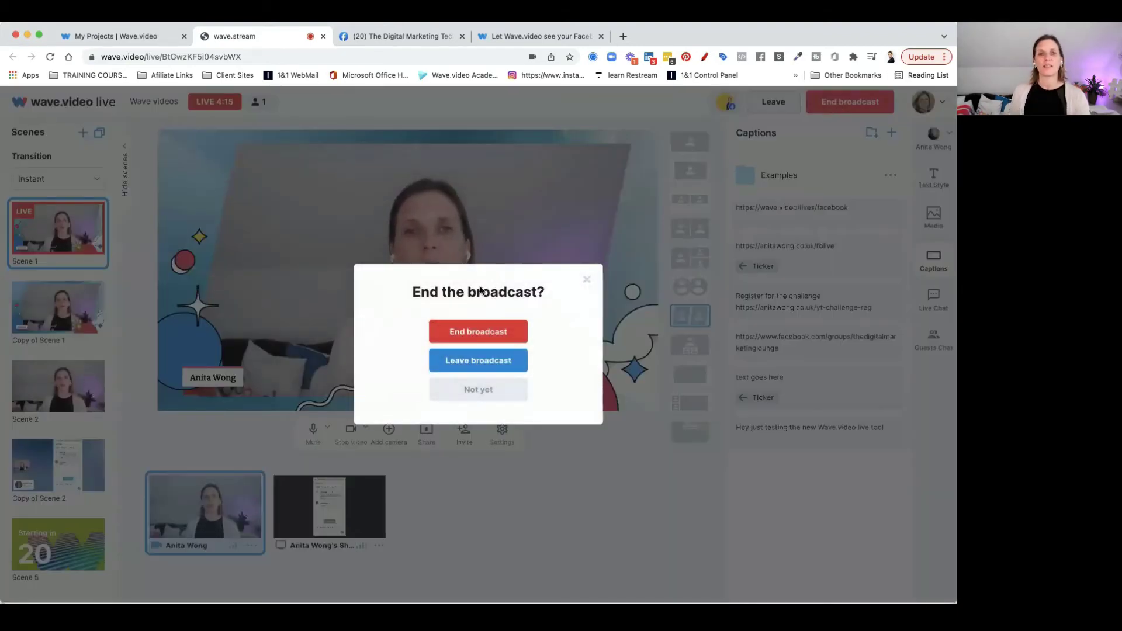
click(471, 332)
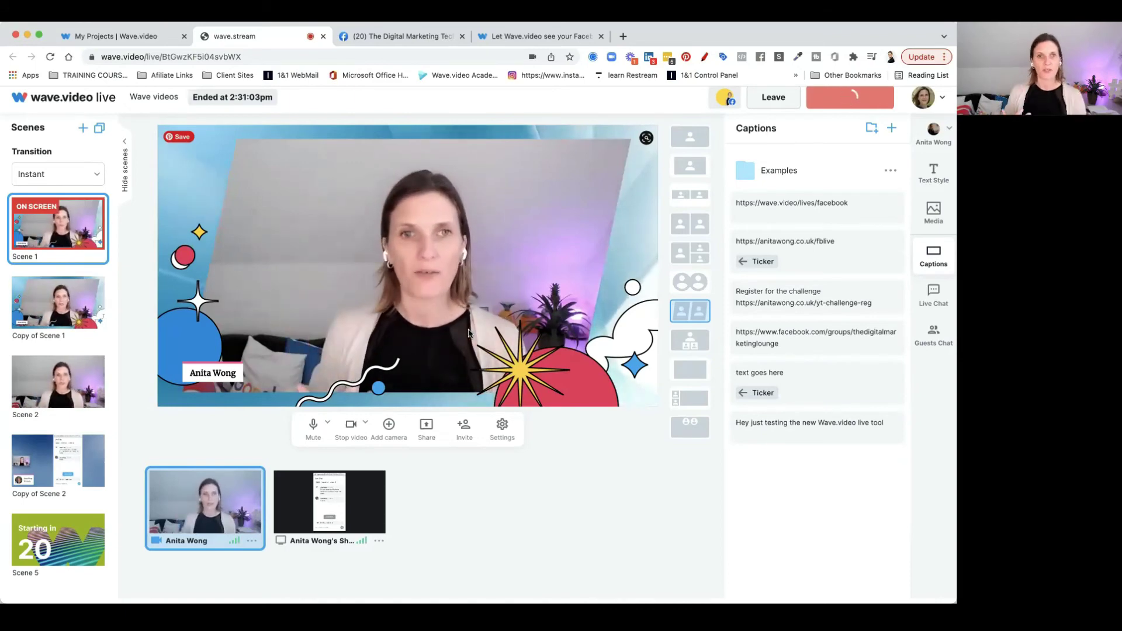
scroll(468, 329, up, 1)
Step: Switch to the Facebook group and reload the page to check the post of the ended live video
click(403, 37)
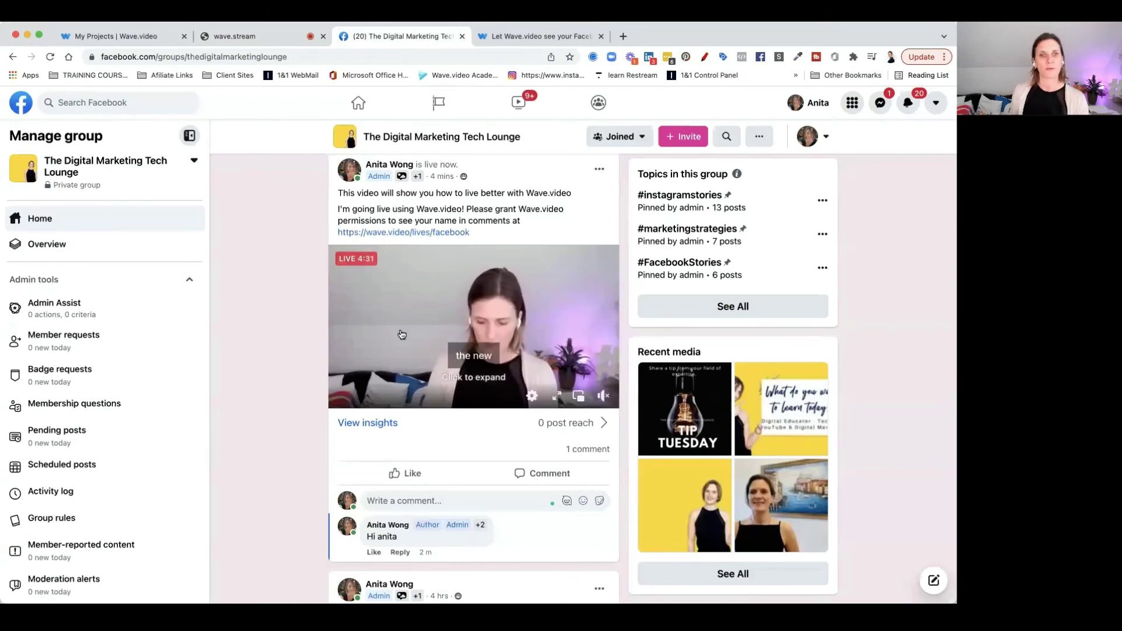
click(49, 57)
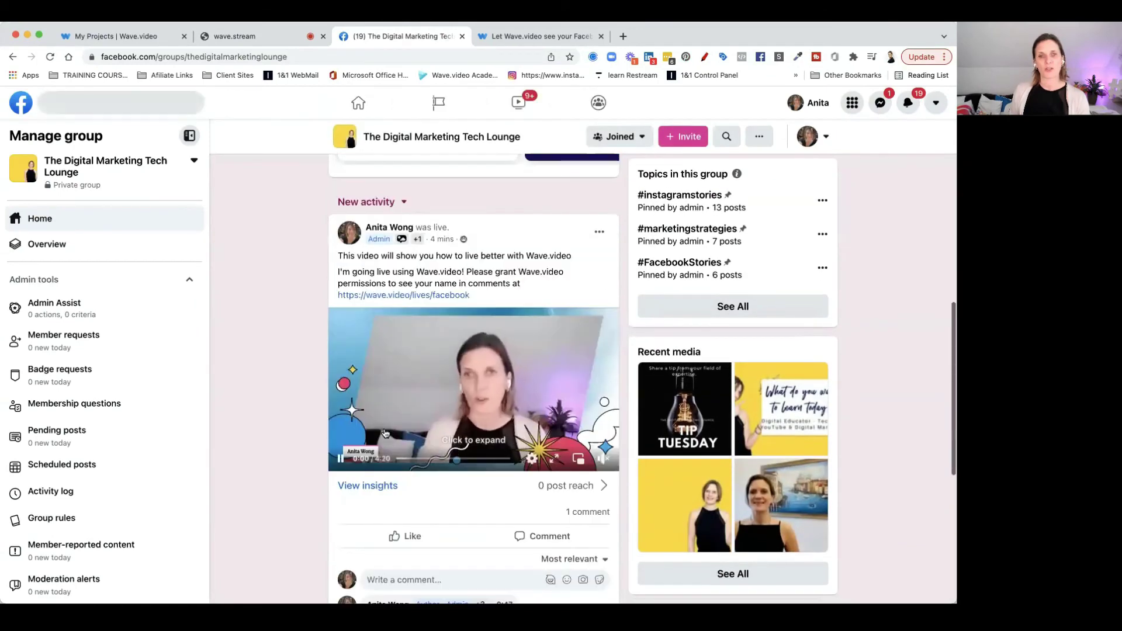
Step: Return to the Wave.video studio, go to the recorded video and view its embed settings
click(247, 37)
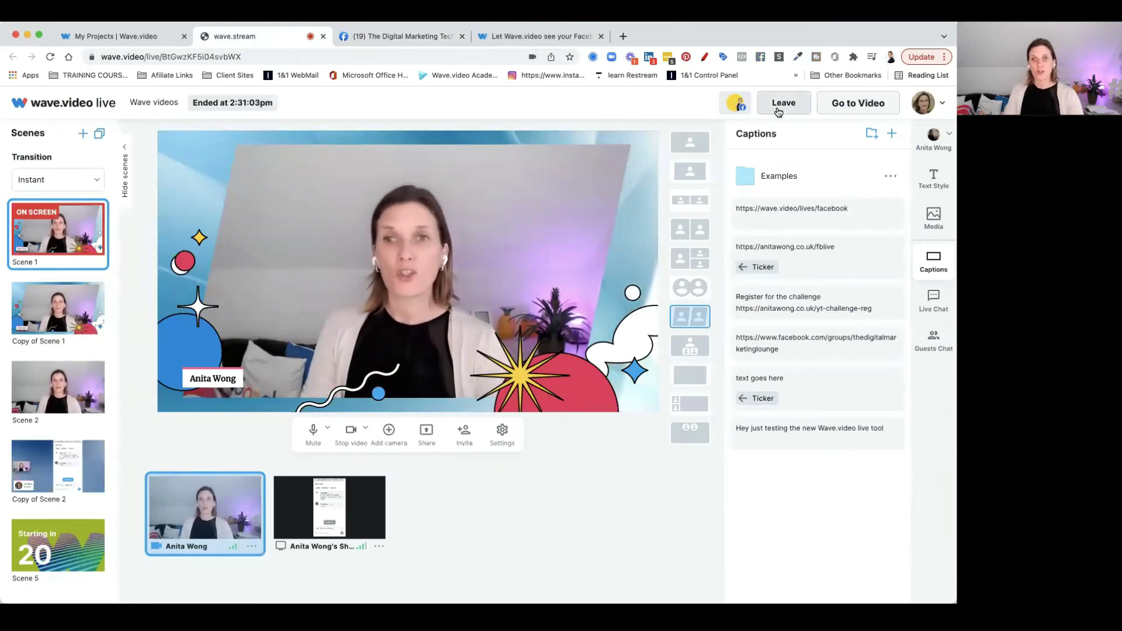
click(849, 111)
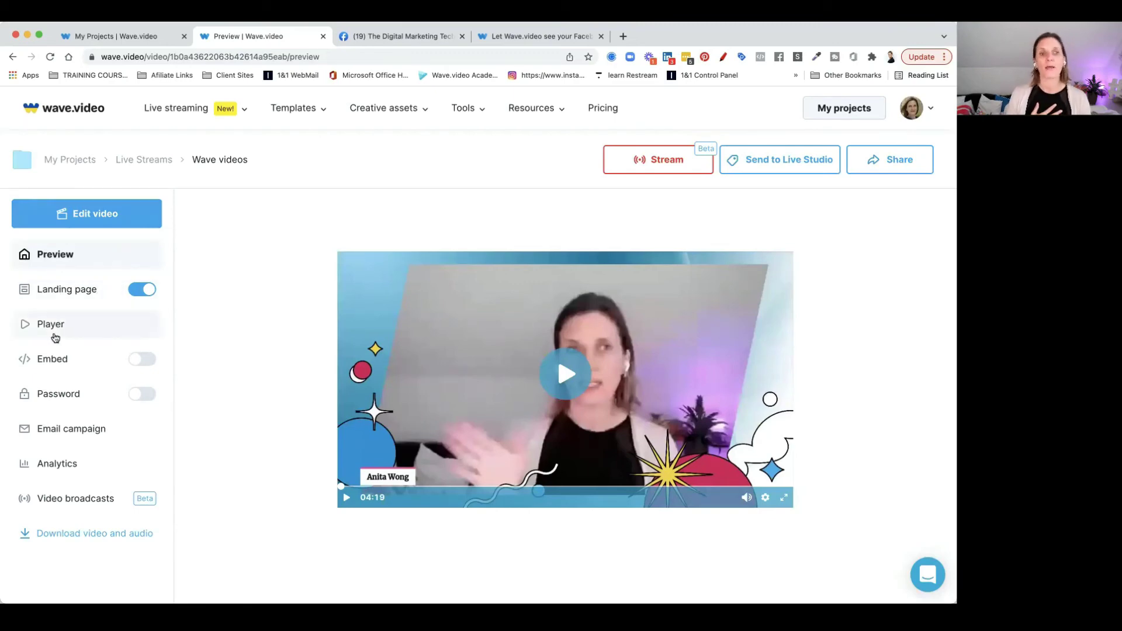
click(55, 367)
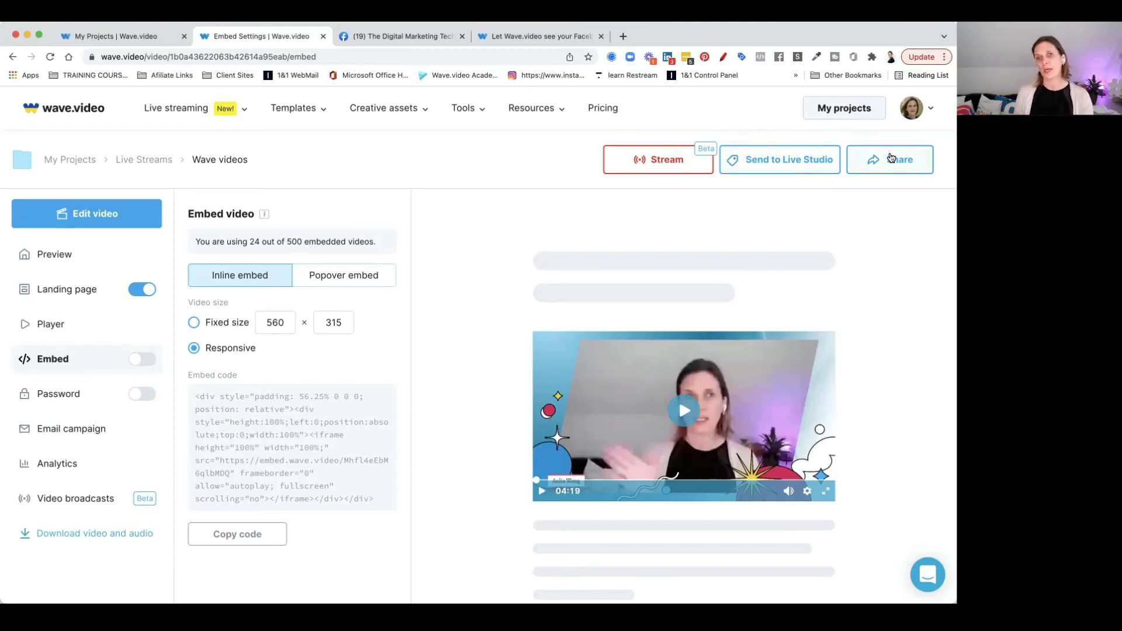
Step: Start editing the stream recording by choosing to duplicate it and edit the copy
click(95, 215)
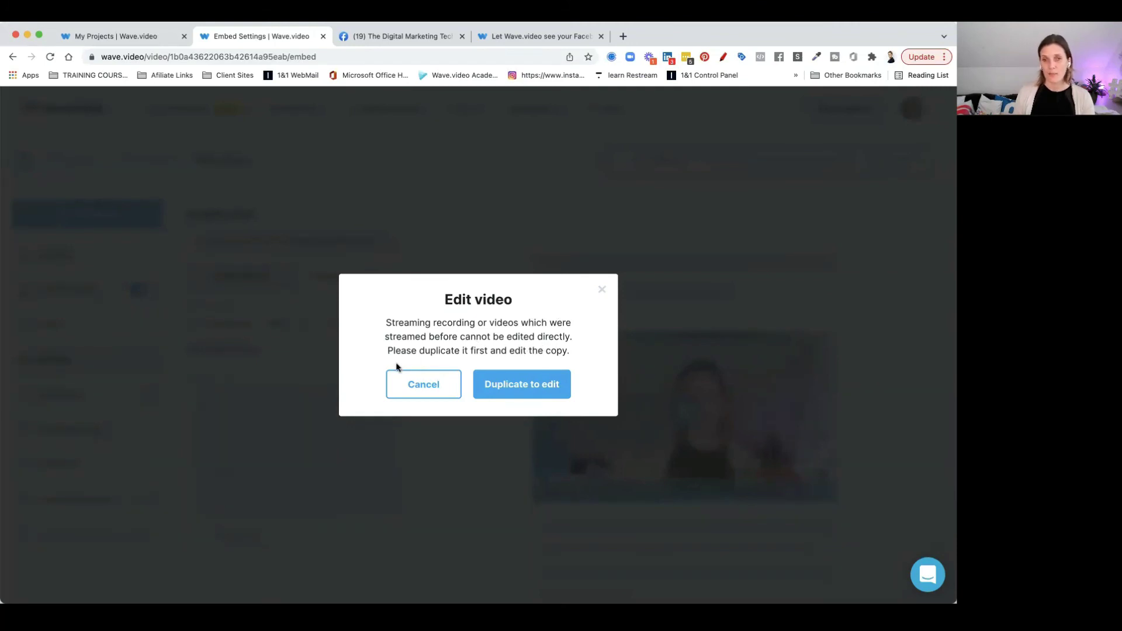
click(501, 389)
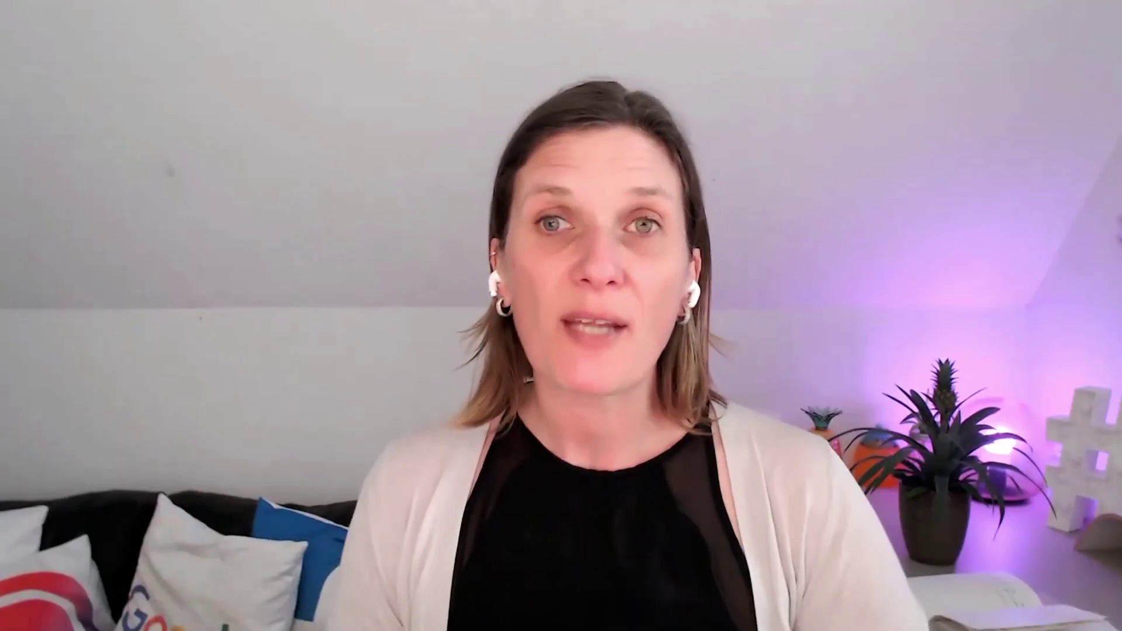